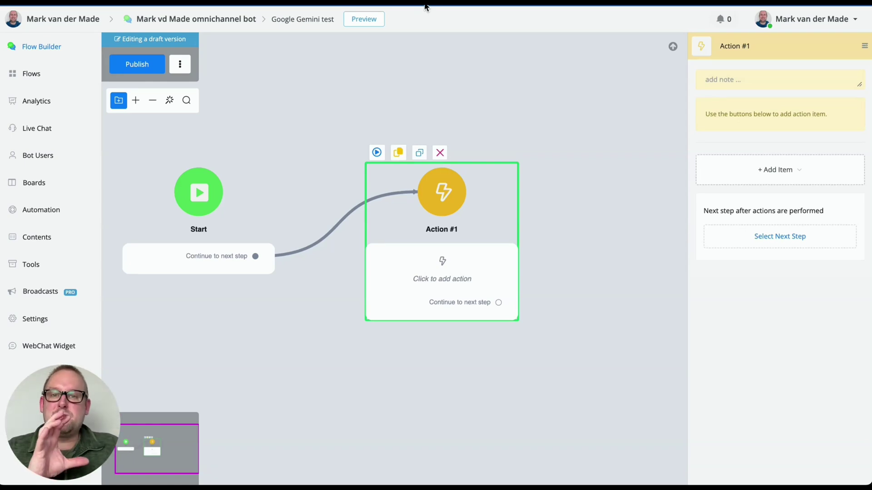
- Add an OpenAI integration to Action #1 and set it to Create Chat Completion
{"action": "left_click", "coordinate": [774, 169]}
{"action": "left_click", "coordinate": [744, 217]}
{"action": "left_click", "coordinate": [742, 234]}
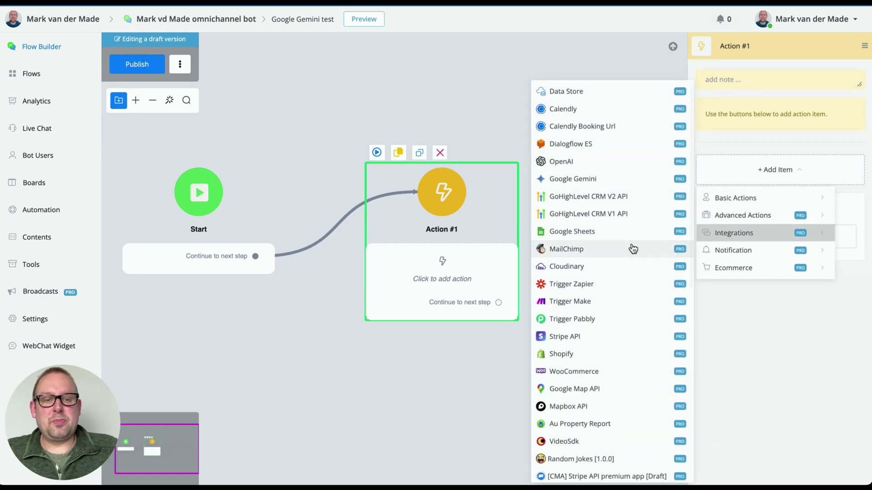
{"action": "left_click", "coordinate": [595, 162]}
{"action": "left_click", "coordinate": [722, 139]}
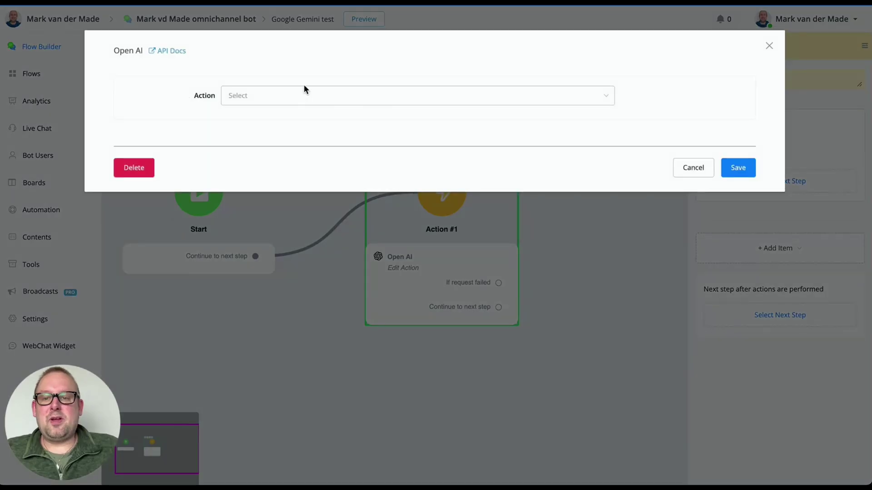
{"action": "left_click", "coordinate": [304, 95]}
{"action": "left_click", "coordinate": [342, 138]}
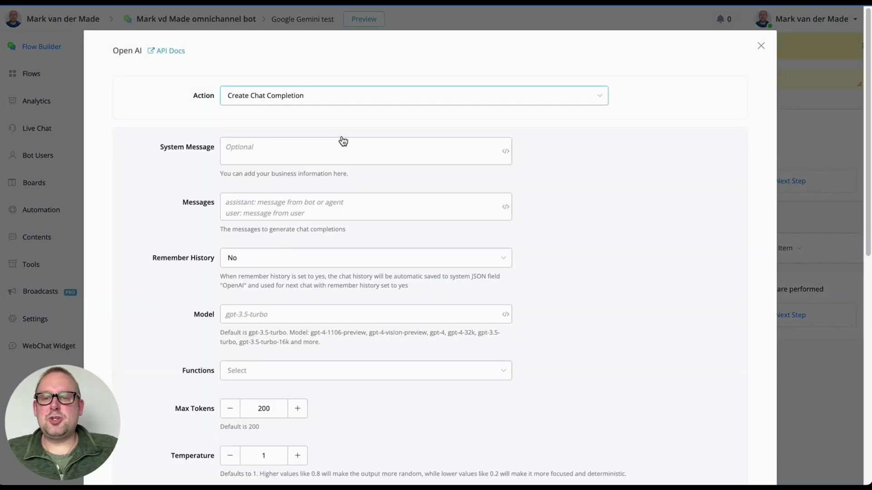
- Review the system message and chat messages fields, then ask to delete the OpenAI action
{"action": "scroll", "coordinate": [656, 158], "scroll_direction": "down", "scroll_amount": 3}
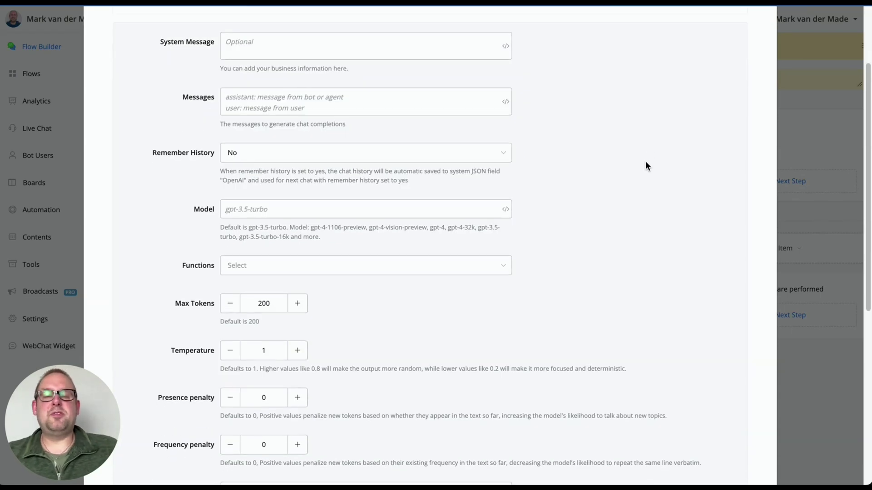
{"action": "left_click", "coordinate": [387, 67]}
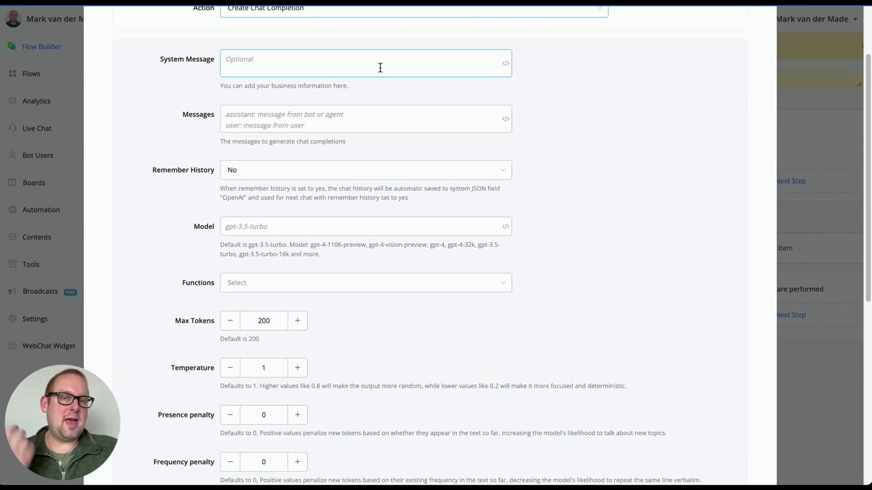
{"action": "left_click", "coordinate": [339, 137]}
{"action": "left_click", "coordinate": [340, 121]}
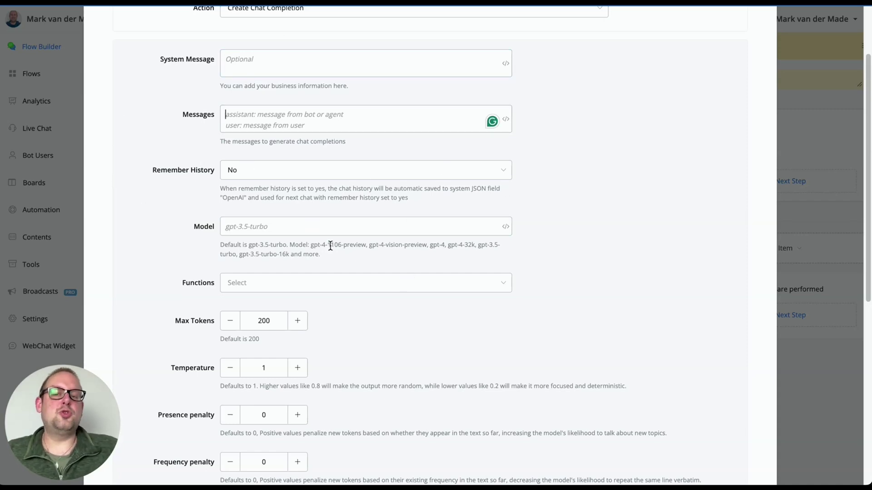
{"action": "scroll", "coordinate": [342, 264], "scroll_direction": "down", "scroll_amount": 1}
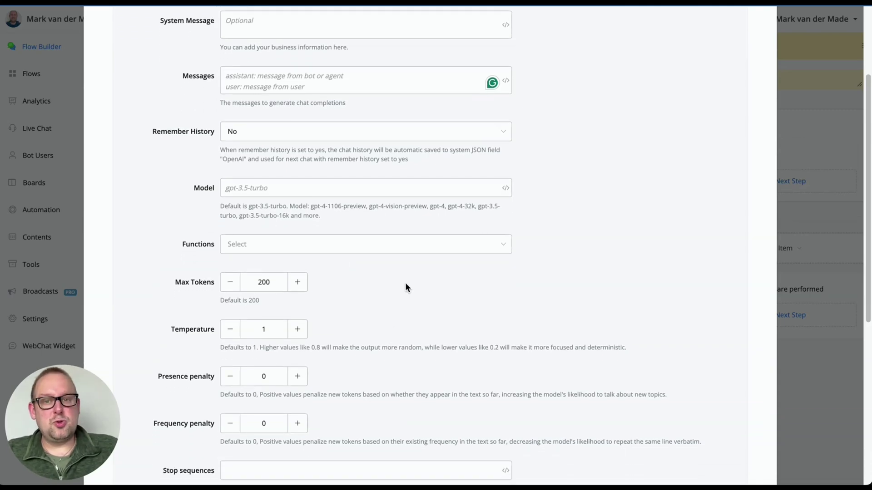
{"action": "scroll", "coordinate": [406, 284], "scroll_direction": "down", "scroll_amount": 3}
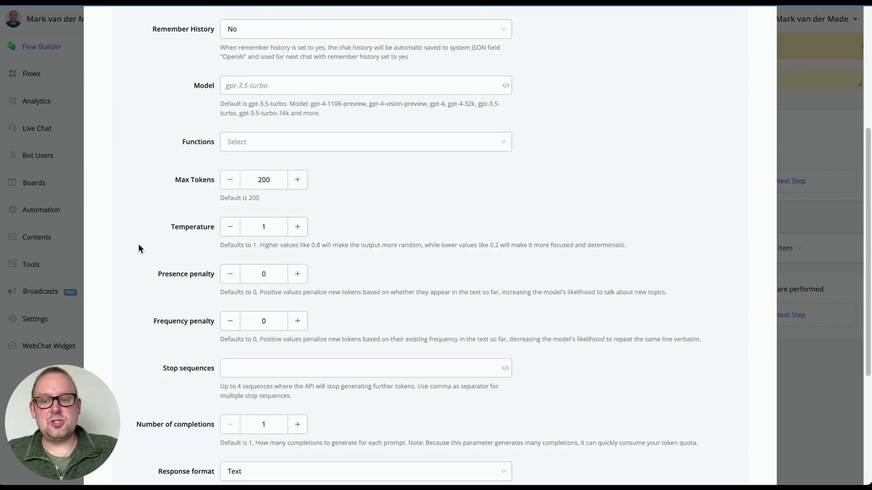
{"action": "scroll", "coordinate": [165, 296], "scroll_direction": "down", "scroll_amount": 5}
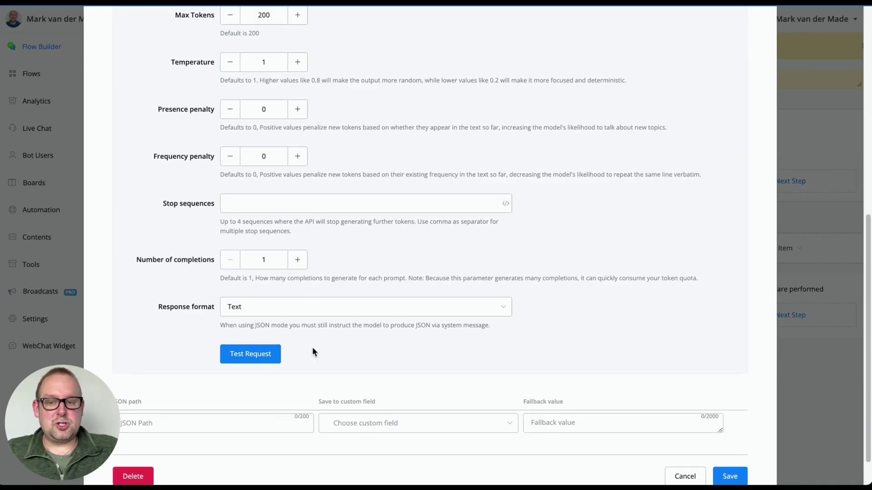
{"action": "scroll", "coordinate": [408, 339], "scroll_direction": "up", "scroll_amount": 12}
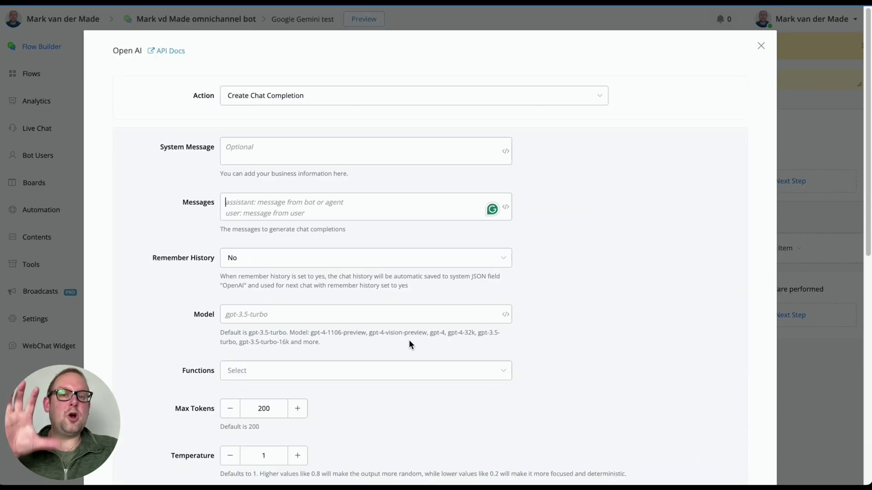
{"action": "scroll", "coordinate": [409, 340], "scroll_direction": "down", "scroll_amount": 2}
{"action": "scroll", "coordinate": [408, 340], "scroll_direction": "down", "scroll_amount": 6}
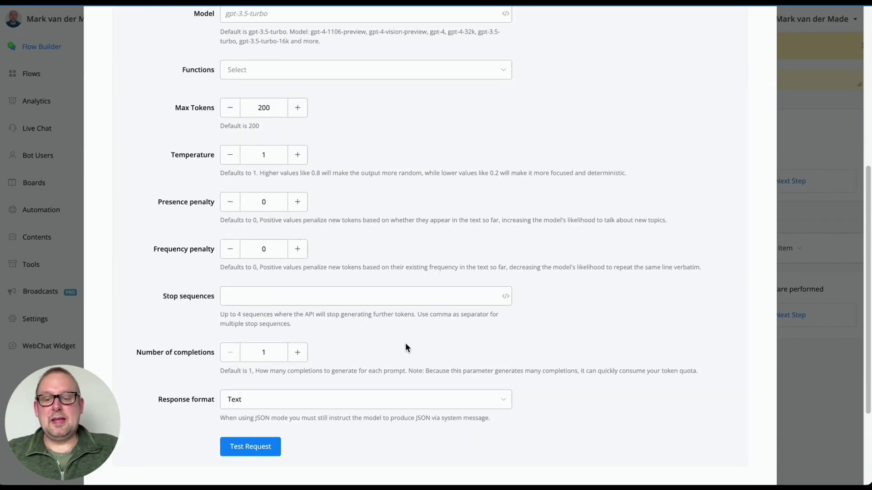
{"action": "scroll", "coordinate": [406, 348], "scroll_direction": "down", "scroll_amount": 2}
{"action": "left_click", "coordinate": [150, 436]}
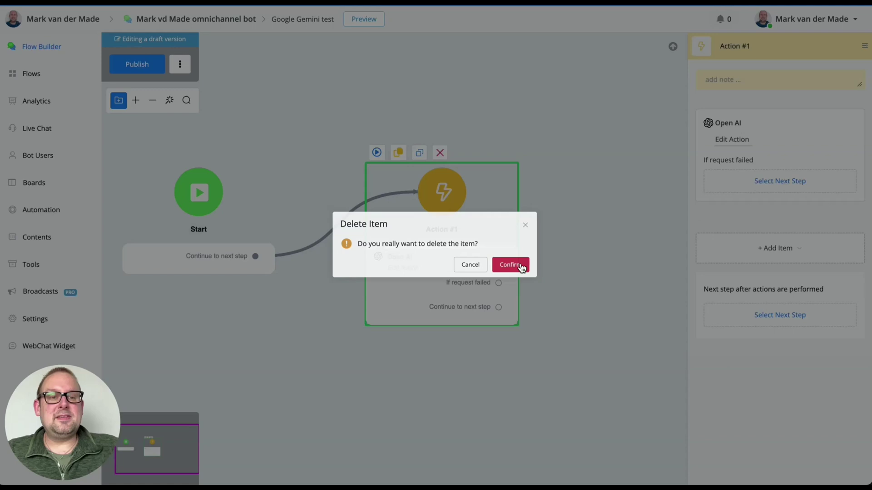
- Confirm the OpenAI deletion and add a Google Gemini action using Create Chat Completion
{"action": "left_click", "coordinate": [522, 268]}
{"action": "left_click", "coordinate": [787, 176]}
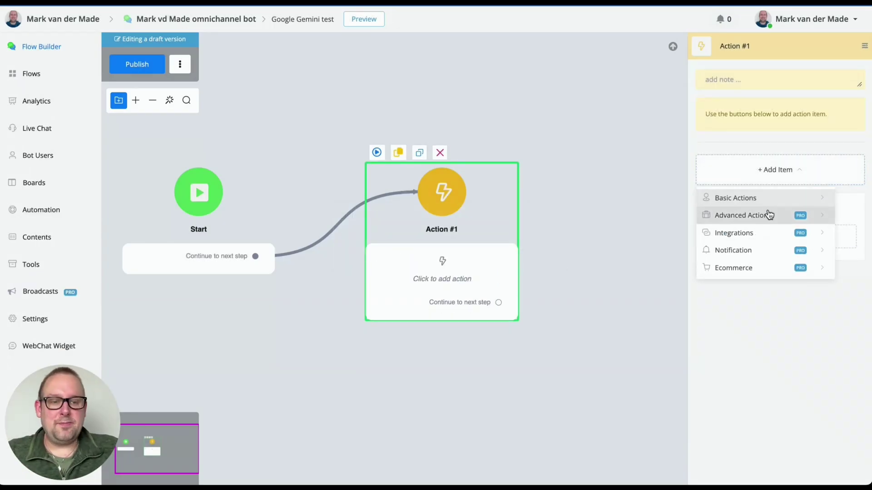
{"action": "mouse_move", "coordinate": [757, 235]}
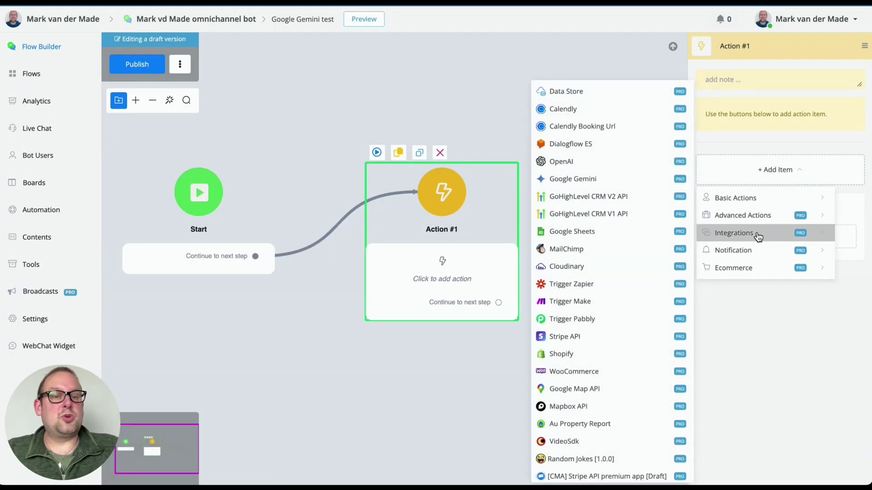
{"action": "left_click", "coordinate": [552, 180]}
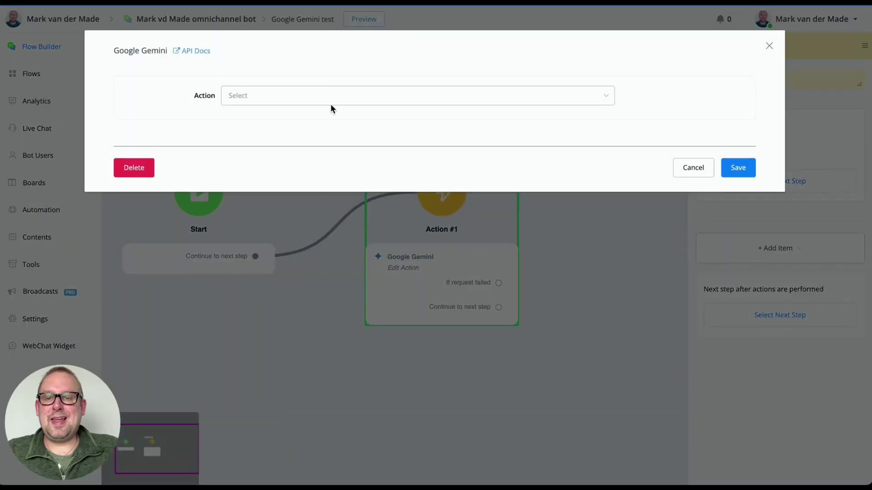
{"action": "left_click", "coordinate": [331, 104]}
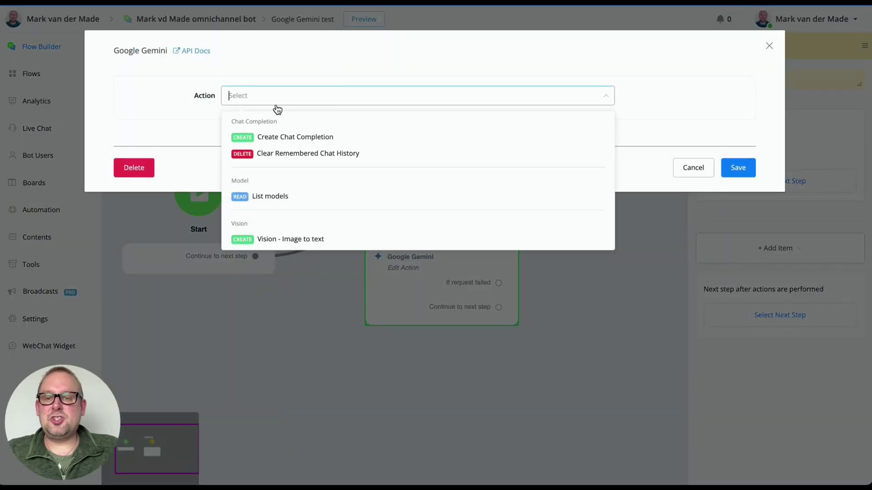
{"action": "left_click", "coordinate": [286, 136]}
{"action": "scroll", "coordinate": [636, 268], "scroll_direction": "down", "scroll_amount": 3}
{"action": "scroll", "coordinate": [637, 277], "scroll_direction": "up", "scroll_amount": 3}
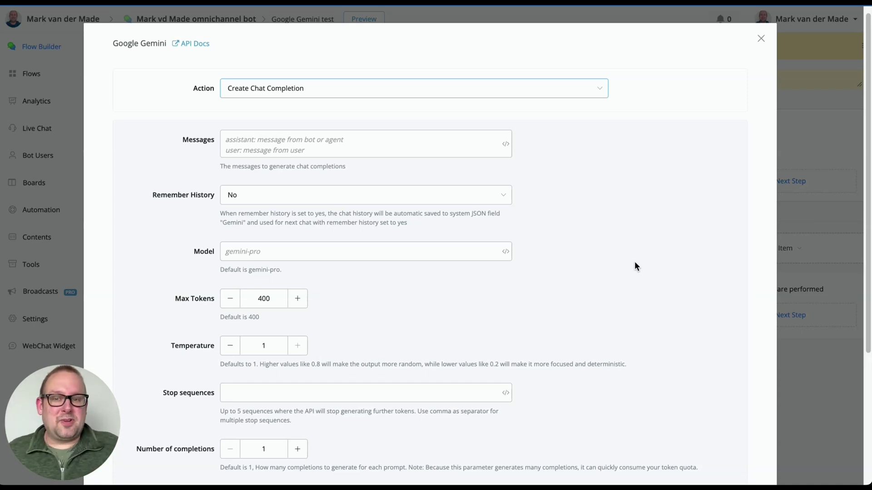
- Enter the Gemini message 'Hey could you help me out?' and set Temperature to 0.4
{"action": "left_click", "coordinate": [448, 142]}
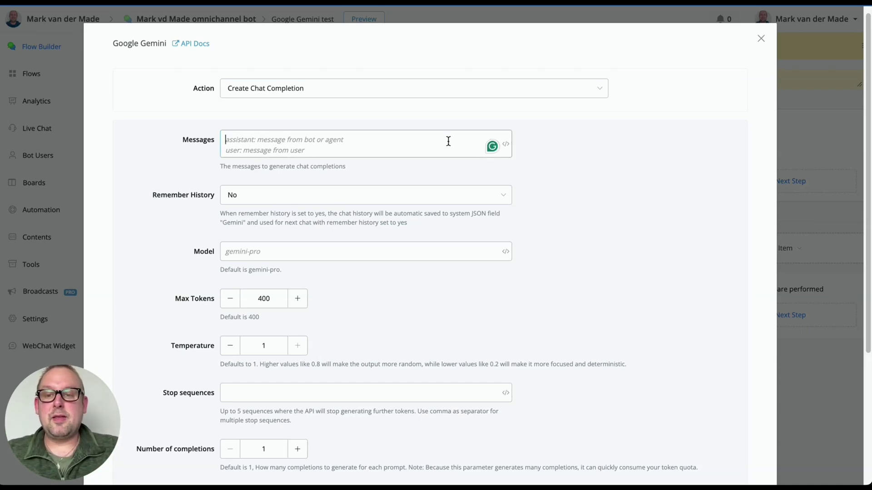
{"action": "type", "text": "Hey could you he"}
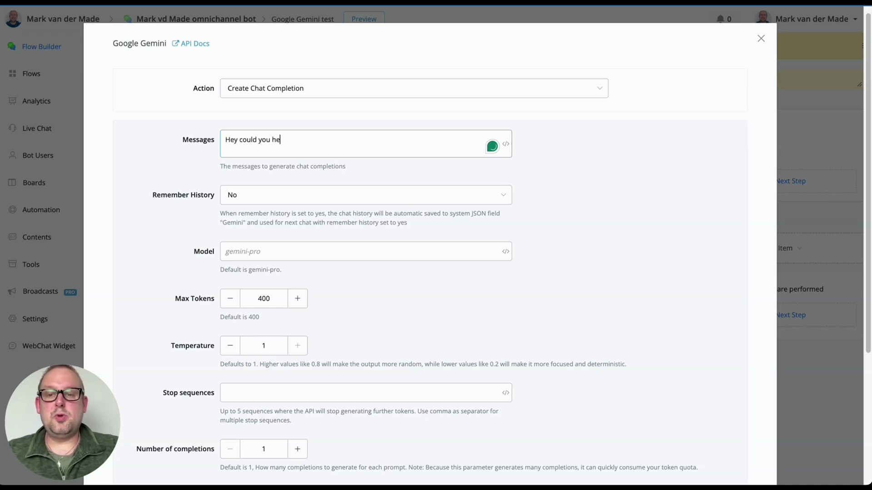
{"action": "type", "text": "lp me out?"}
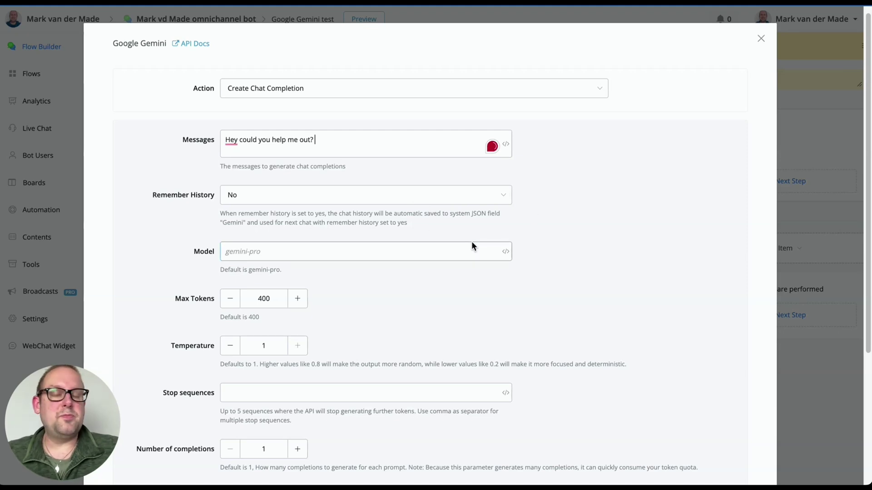
{"action": "scroll", "coordinate": [471, 246], "scroll_direction": "down", "scroll_amount": 4}
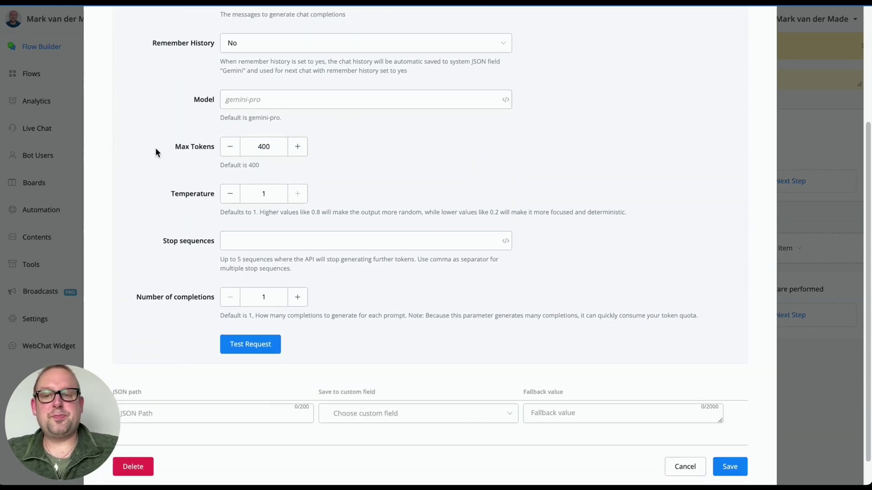
{"action": "double_click", "coordinate": [273, 196]}
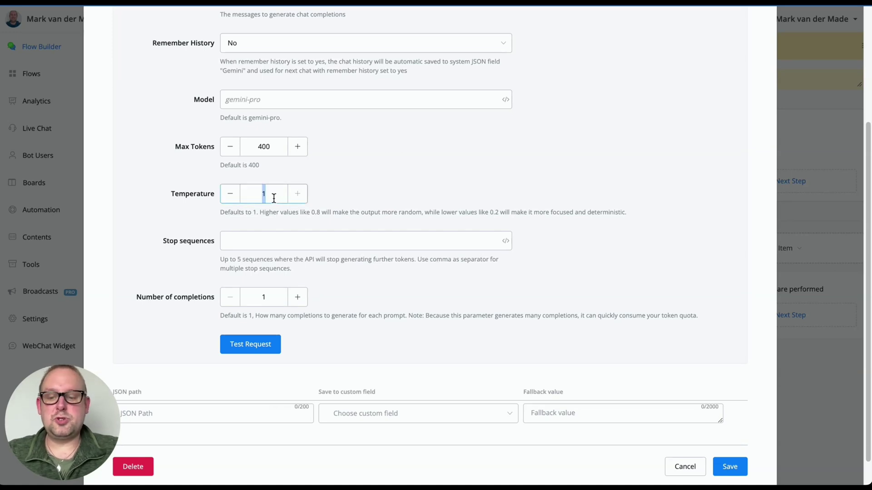
{"action": "type", "text": "0.4"}
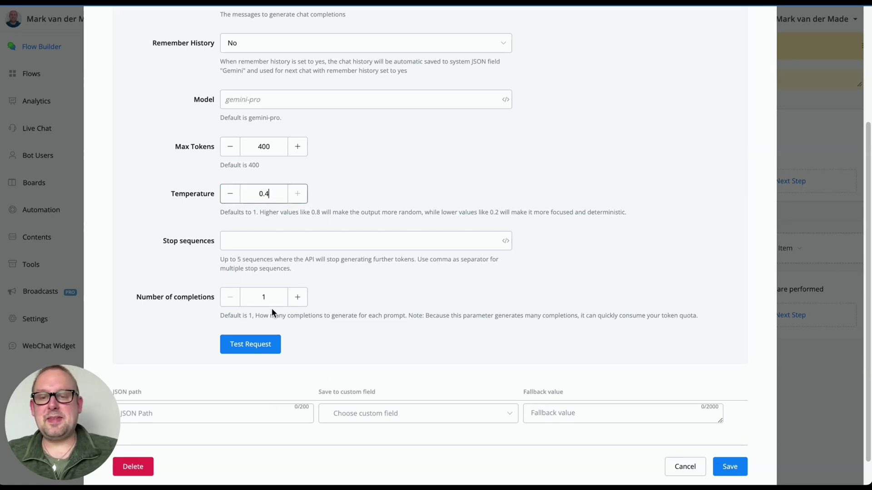
- Run a test request and expand the response parts to read Gemini's reply
{"action": "left_click", "coordinate": [245, 349]}
{"action": "scroll", "coordinate": [434, 264], "scroll_direction": "down", "scroll_amount": 4}
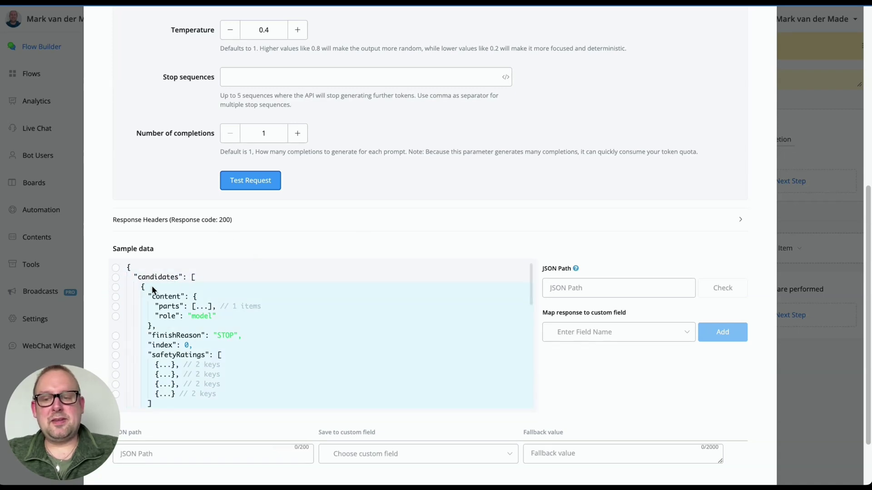
{"action": "left_click", "coordinate": [209, 307]}
{"action": "left_click", "coordinate": [172, 317]}
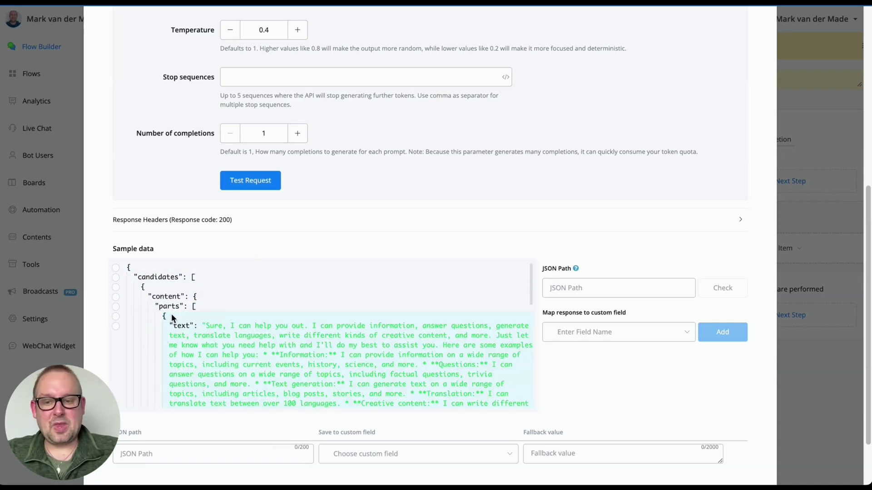
{"action": "scroll", "coordinate": [228, 327], "scroll_direction": "down", "scroll_amount": 3}
{"action": "scroll", "coordinate": [228, 327], "scroll_direction": "up", "scroll_amount": 1}
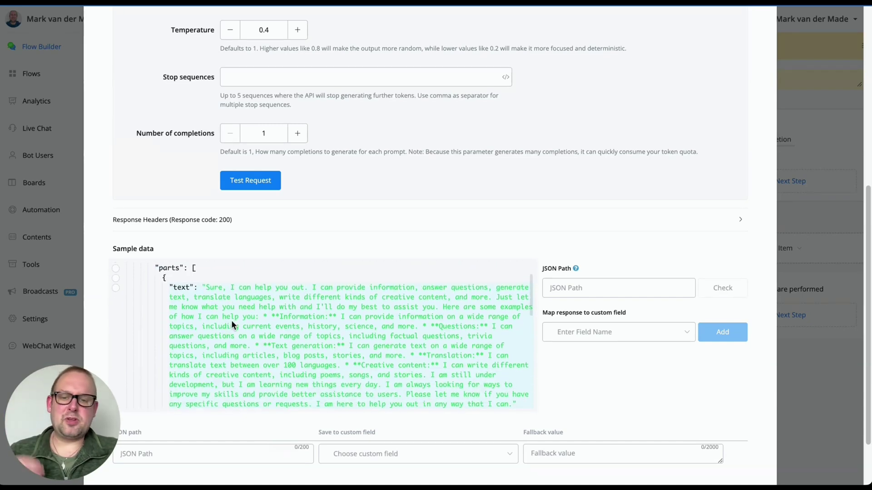
{"action": "scroll", "coordinate": [231, 320], "scroll_direction": "down", "scroll_amount": 1}
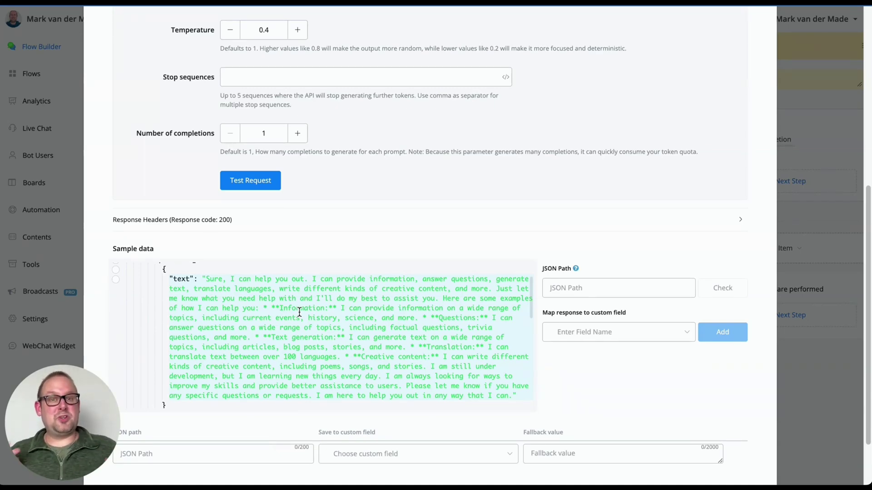
- Replace the message with 'Hi does the chatbot marketing accelerator have any template for the Manychat platform?'
{"action": "scroll", "coordinate": [300, 312], "scroll_direction": "up", "scroll_amount": 10}
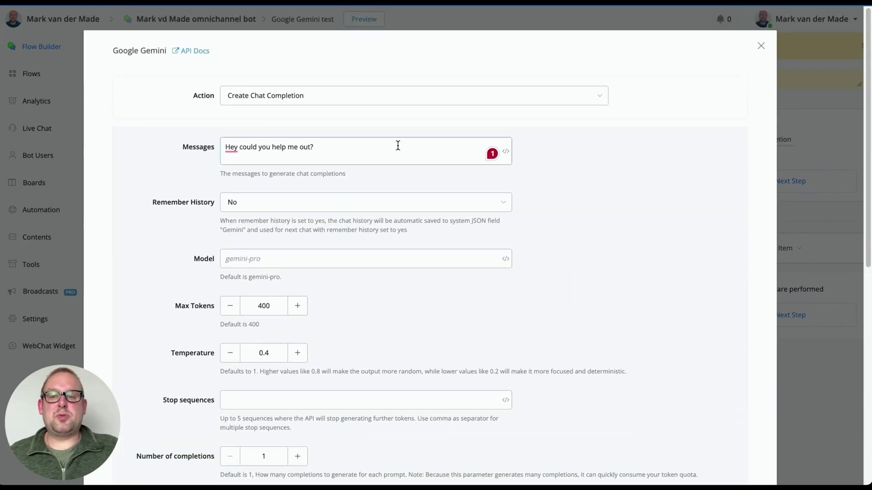
{"action": "key", "text": "ctrl+a"}
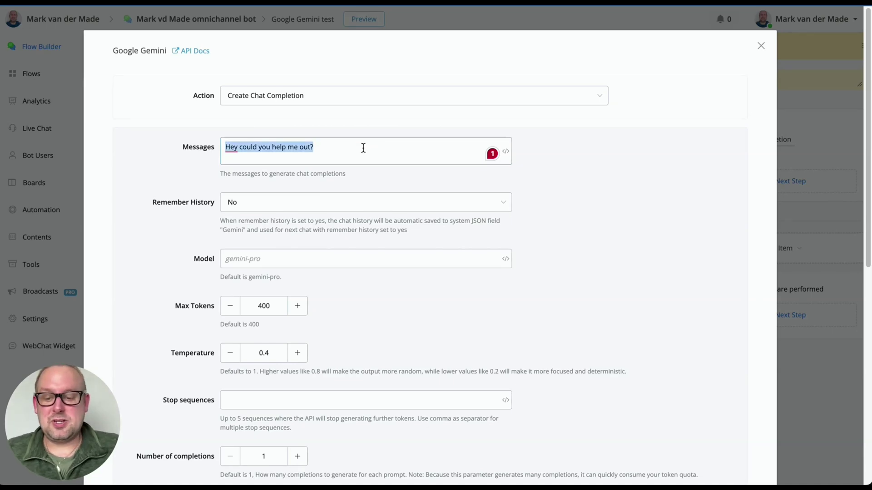
{"action": "type", "text": "Hi do you"}
{"action": "key", "text": "BackSpace"}
{"action": "key", "text": "BackSpace"}
{"action": "key", "text": "BackSpace"}
{"action": "type", "text": "es the chatbot mar"}
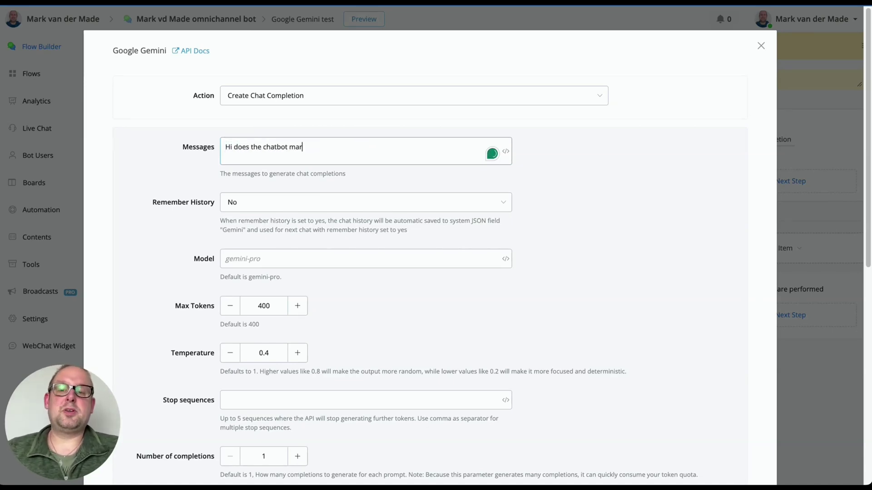
{"action": "type", "text": "keting accelet"}
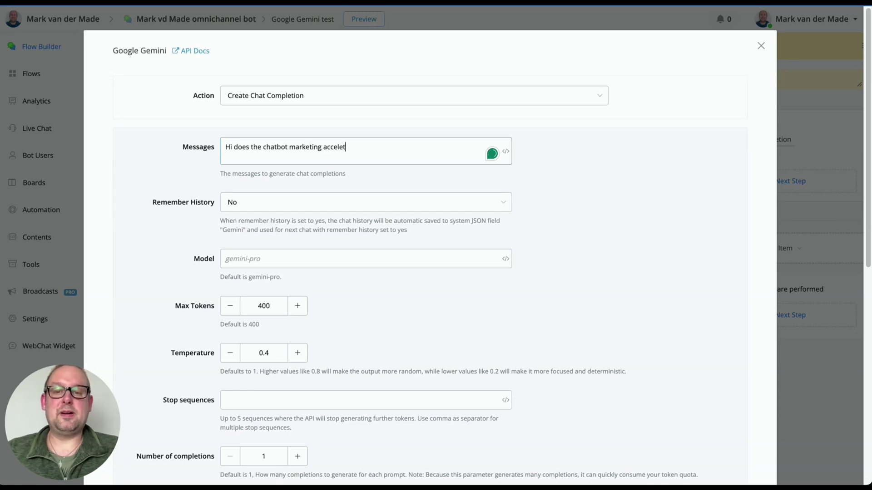
{"action": "key", "text": "BackSpace"}
{"action": "type", "text": "rator have "}
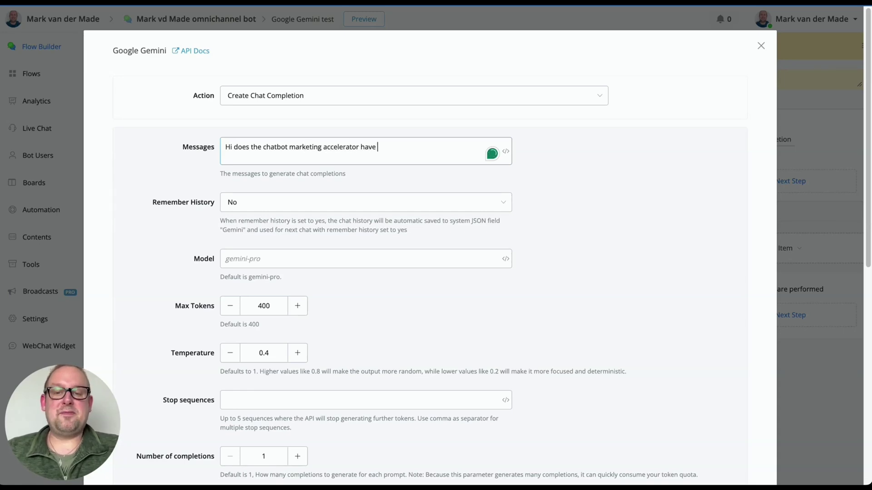
{"action": "type", "text": "any template for the "}
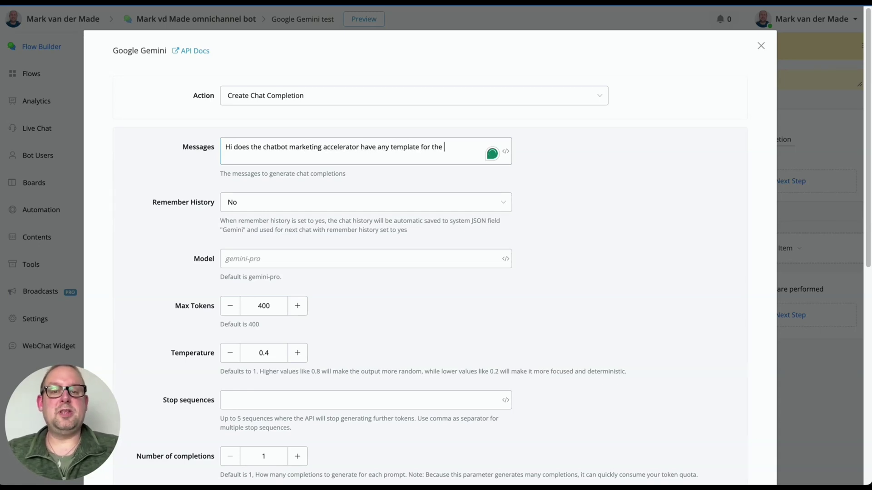
{"action": "type", "text": "Manycha"}
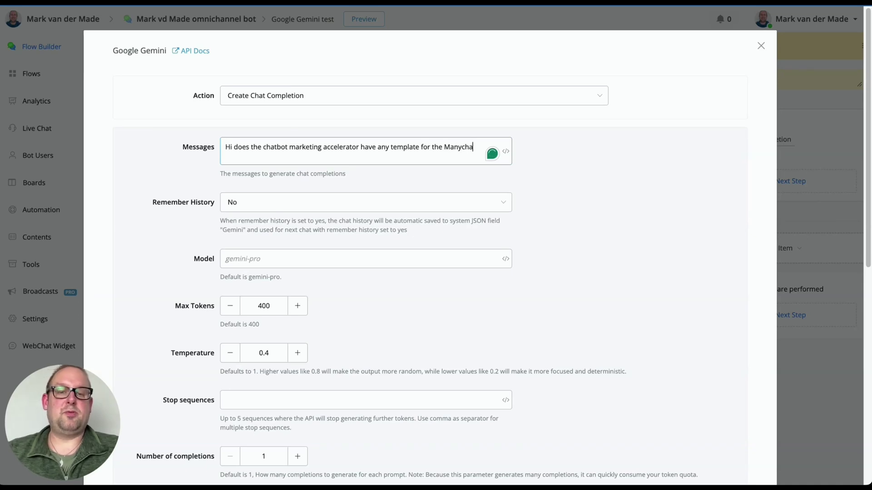
{"action": "type", "text": "t plat"}
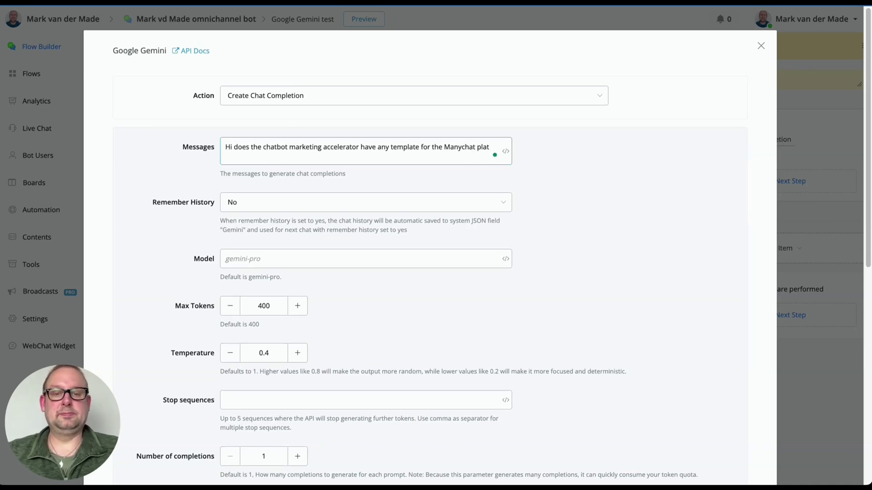
{"action": "type", "text": "form?"}
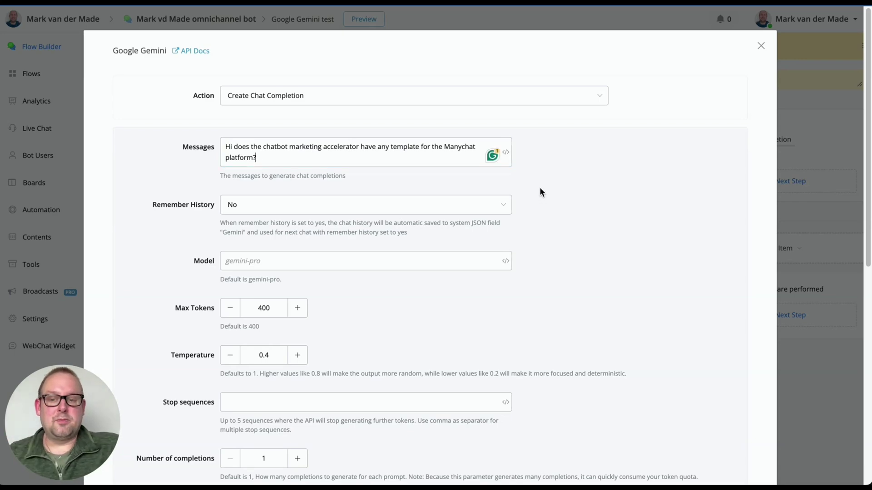
- Test the request and expand candidates > content > parts to read the Manychat templates answer
{"action": "scroll", "coordinate": [539, 187], "scroll_direction": "down", "scroll_amount": 5}
{"action": "left_click", "coordinate": [249, 268]}
{"action": "scroll", "coordinate": [413, 235], "scroll_direction": "down", "scroll_amount": 2}
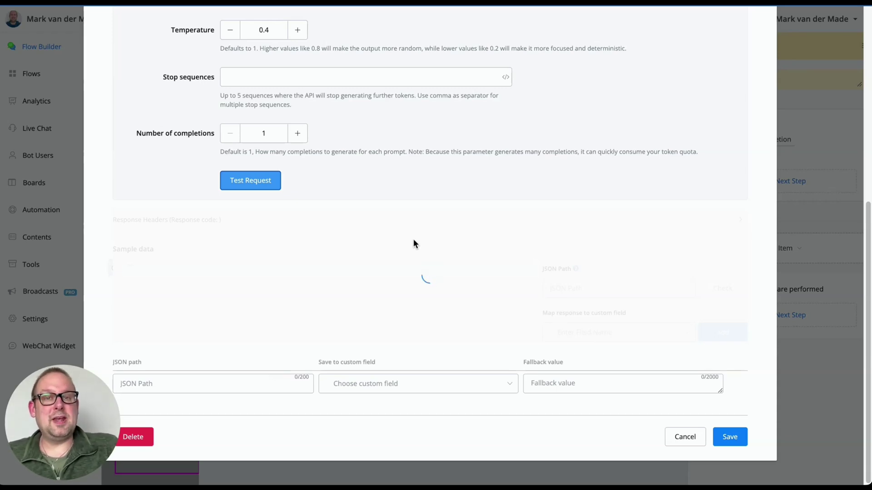
{"action": "left_click", "coordinate": [199, 311]}
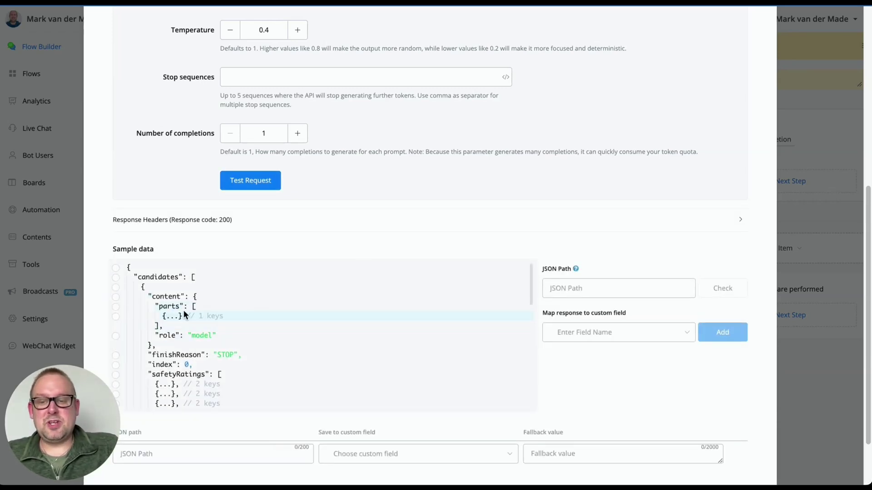
{"action": "left_click", "coordinate": [177, 316]}
{"action": "scroll", "coordinate": [302, 291], "scroll_direction": "down", "scroll_amount": 3}
{"action": "scroll", "coordinate": [293, 301], "scroll_direction": "up", "scroll_amount": 4}
{"action": "scroll", "coordinate": [293, 302], "scroll_direction": "down", "scroll_amount": 1}
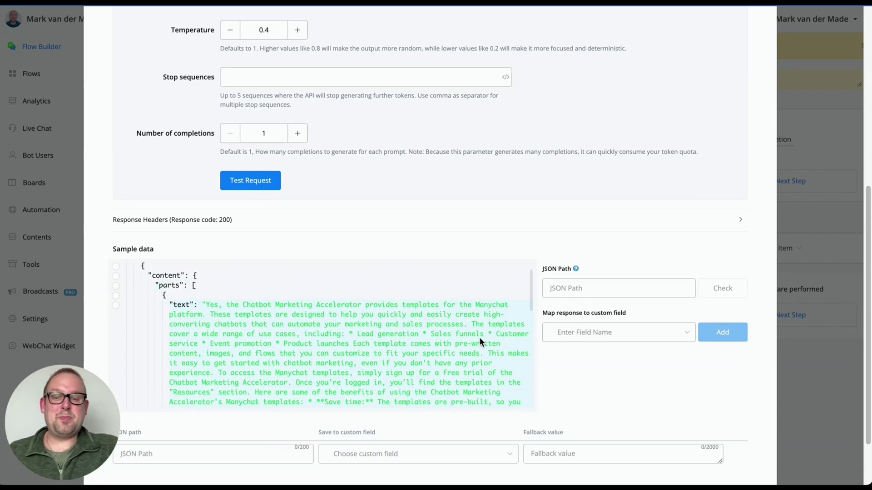
{"action": "scroll", "coordinate": [402, 333], "scroll_direction": "up", "scroll_amount": 1}
{"action": "scroll", "coordinate": [403, 336], "scroll_direction": "down", "scroll_amount": 3}
{"action": "scroll", "coordinate": [404, 336], "scroll_direction": "up", "scroll_amount": 3}
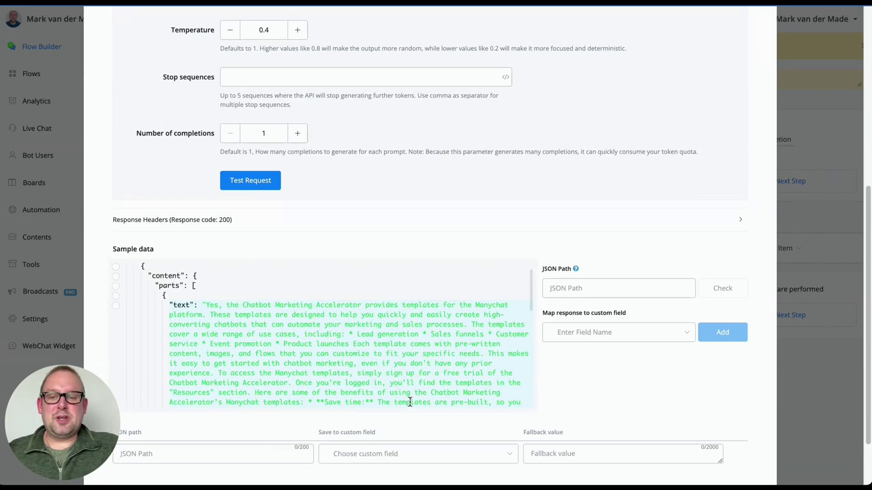
{"action": "scroll", "coordinate": [418, 364], "scroll_direction": "down", "scroll_amount": 3}
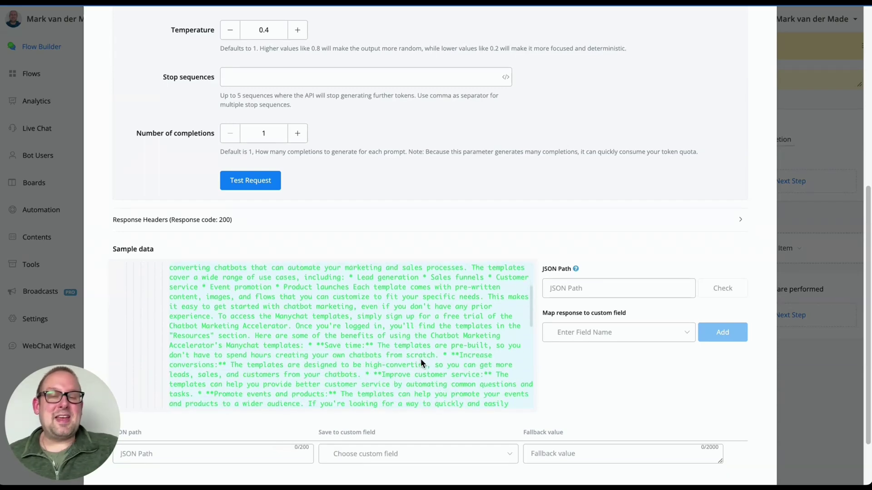
{"action": "scroll", "coordinate": [421, 360], "scroll_direction": "up", "scroll_amount": 3}
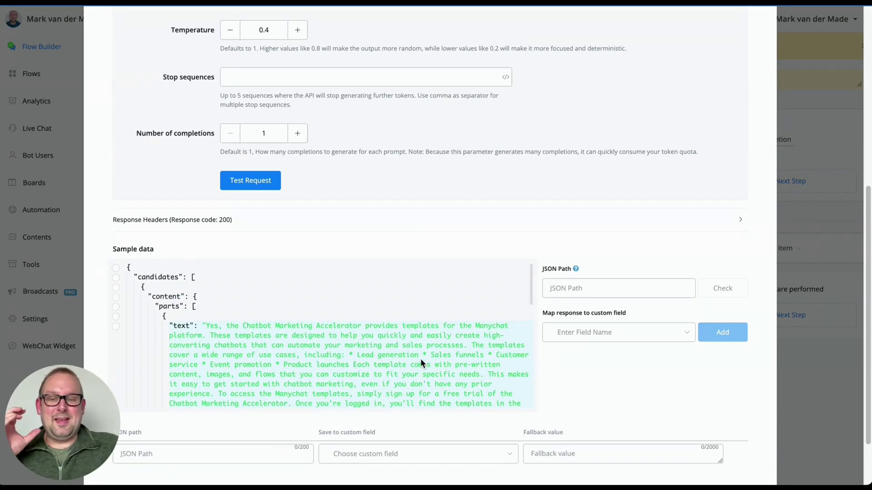
{"action": "scroll", "coordinate": [420, 359], "scroll_direction": "down", "scroll_amount": 3}
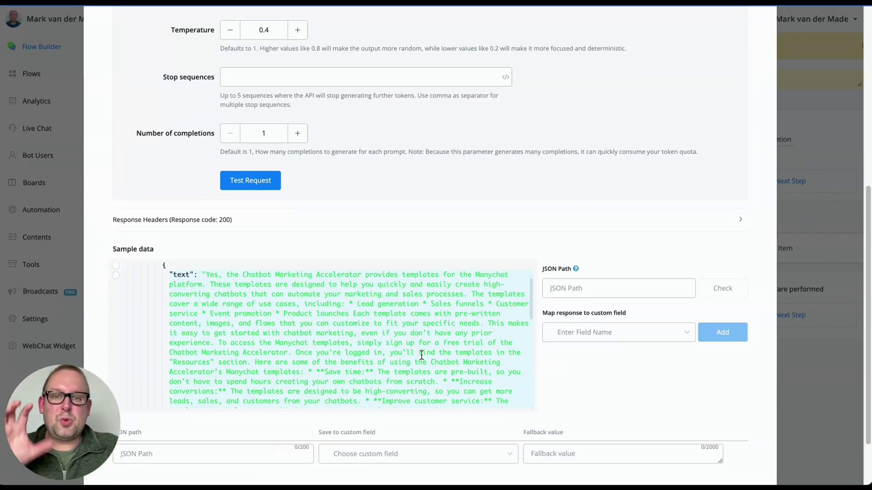
- Replace the test question with 'user said:' followed by the Last Text Input variable
{"action": "scroll", "coordinate": [421, 356], "scroll_direction": "up", "scroll_amount": 2}
{"action": "scroll", "coordinate": [521, 213], "scroll_direction": "up", "scroll_amount": 3}
{"action": "scroll", "coordinate": [521, 208], "scroll_direction": "up", "scroll_amount": 5}
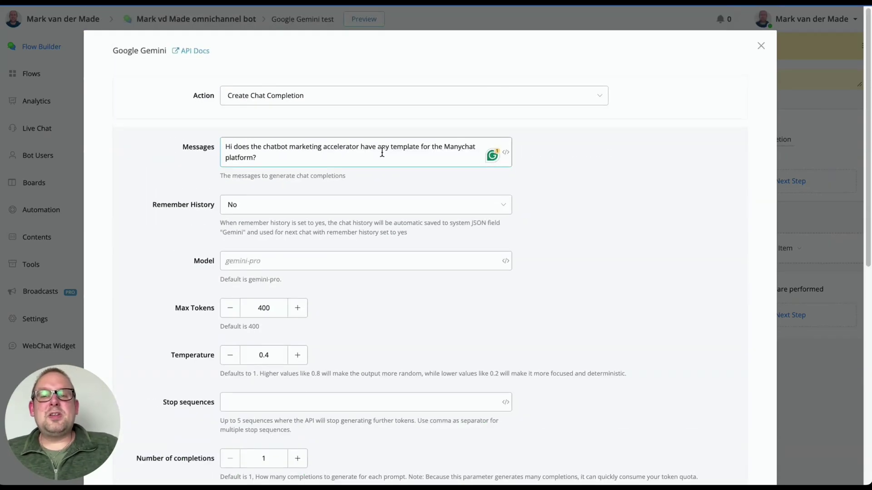
{"action": "left_click_drag", "start_coordinate": [376, 155], "coordinate": [202, 146]}
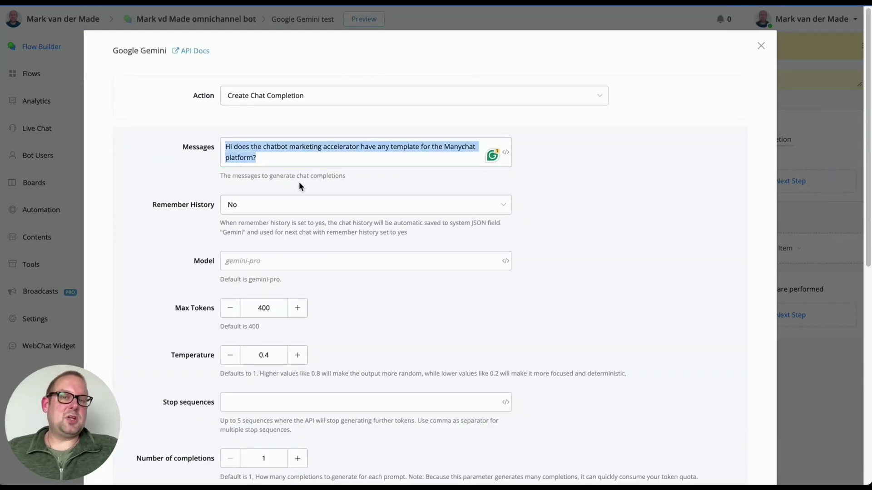
{"action": "key", "text": "BackSpace"}
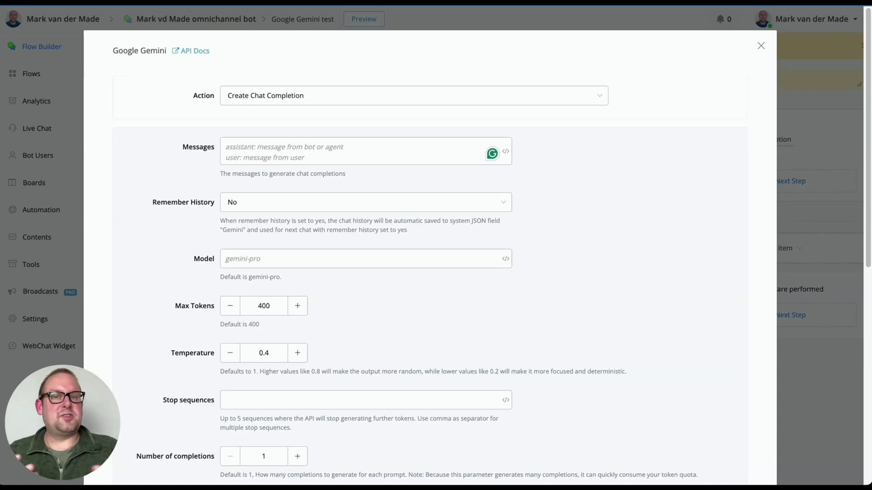
{"action": "type", "text": "user said:"}
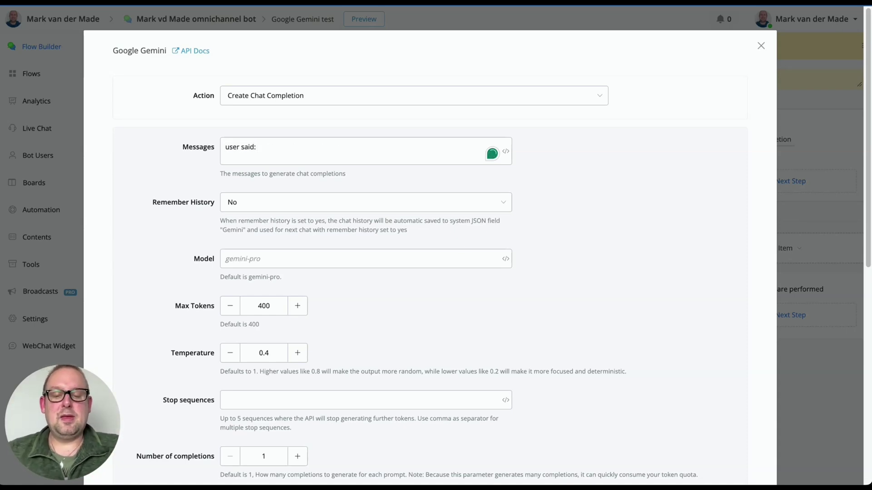
{"action": "type", "text": " {{last"}
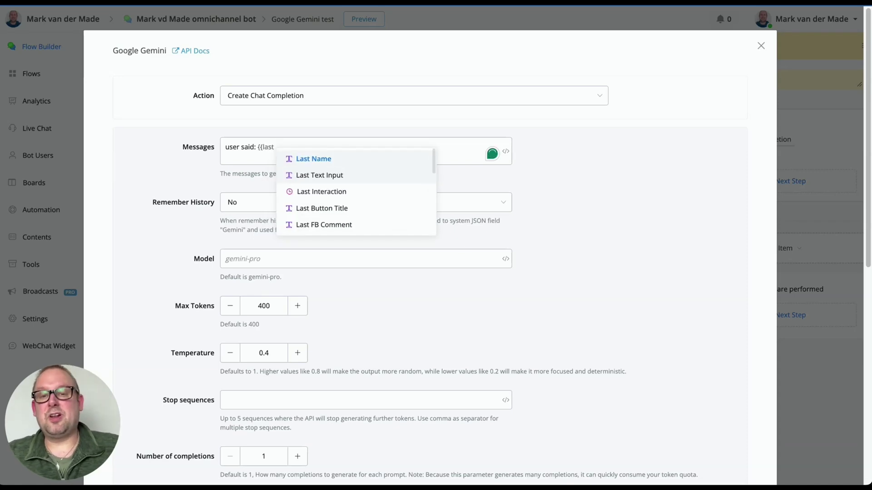
{"action": "left_click", "coordinate": [319, 175]}
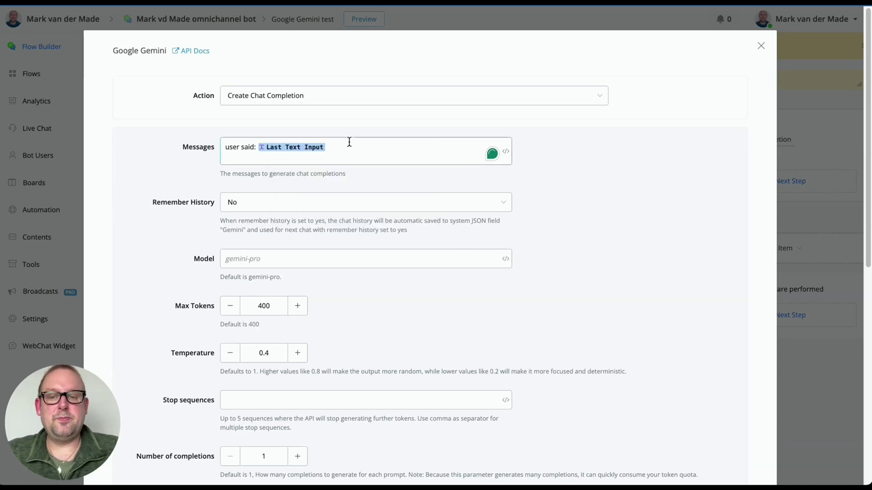
- Add the persona: Mark, founder of the Chatbot Marketing Accelerator membership, answering membership questions
{"action": "type", "text": "."}
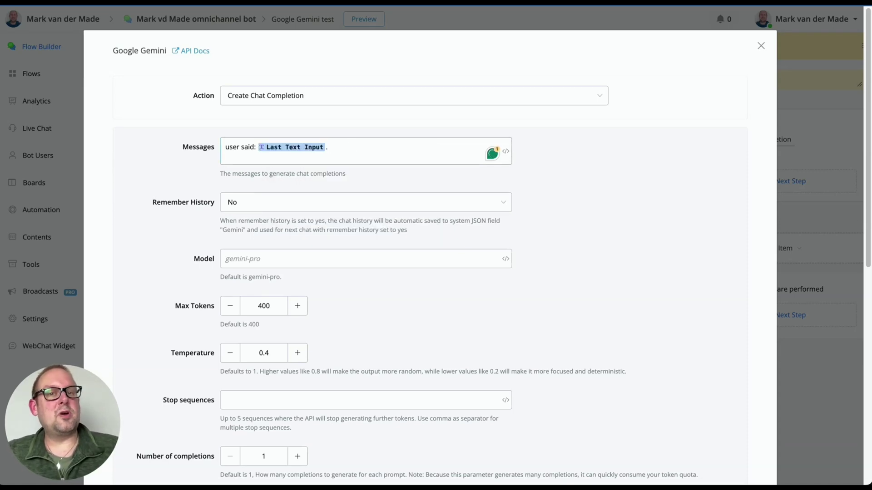
{"action": "type", "text": " You are Mark"}
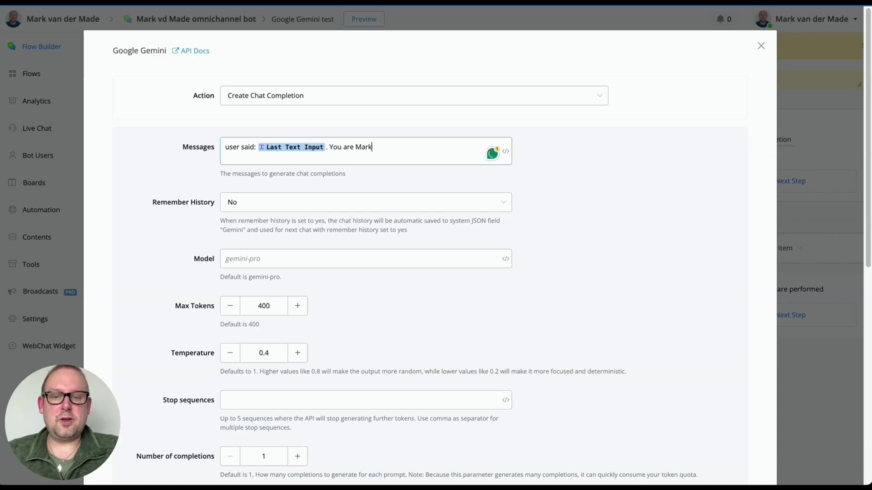
{"action": "type", "text": " the founder of the"}
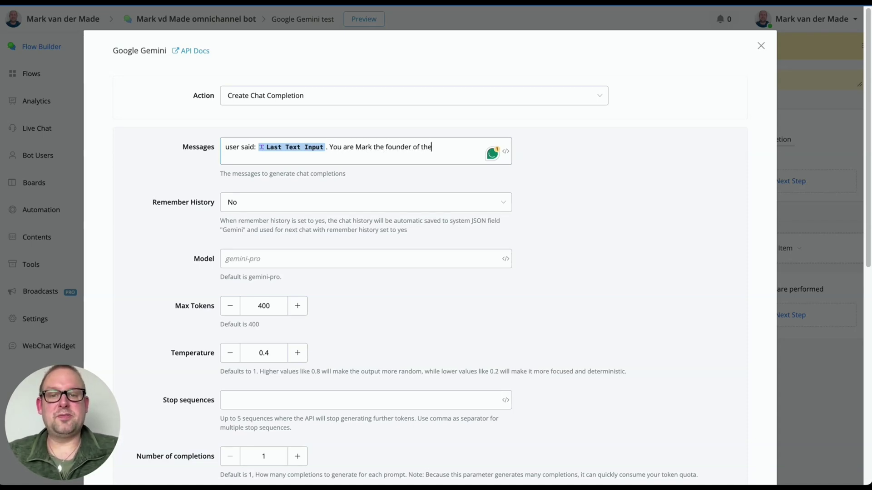
{"action": "type", "text": " Chatbot Market"}
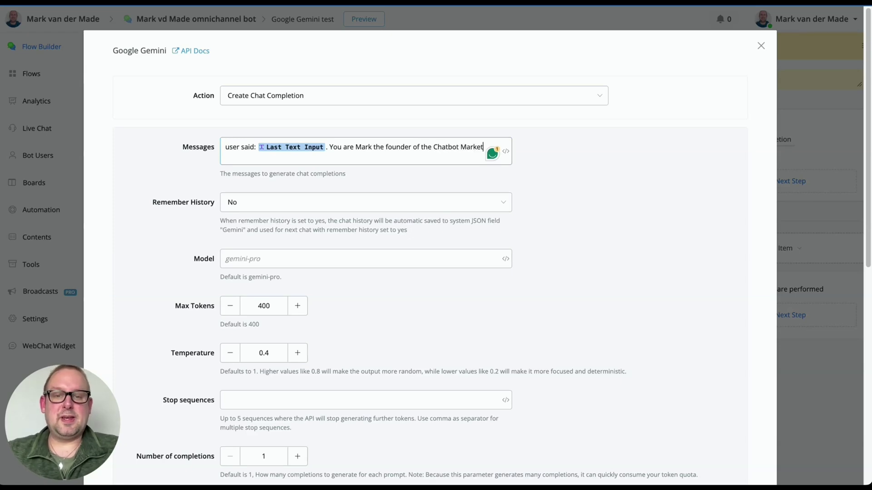
{"action": "type", "text": "ing Accelerator. "}
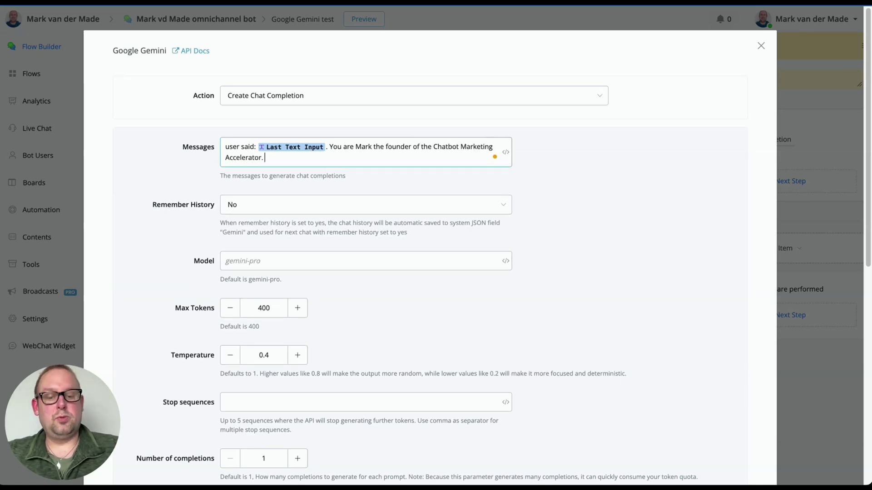
{"action": "type", "text": "You are to reply"}
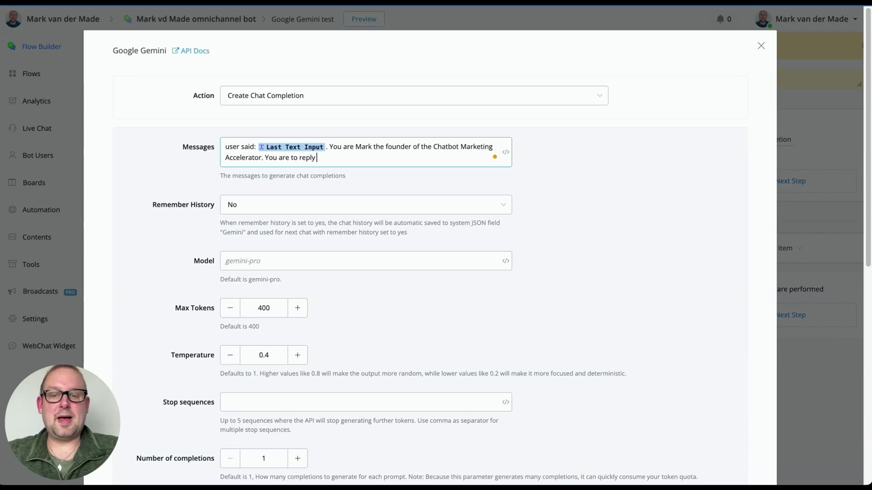
{"action": "type", "text": " to any questions "}
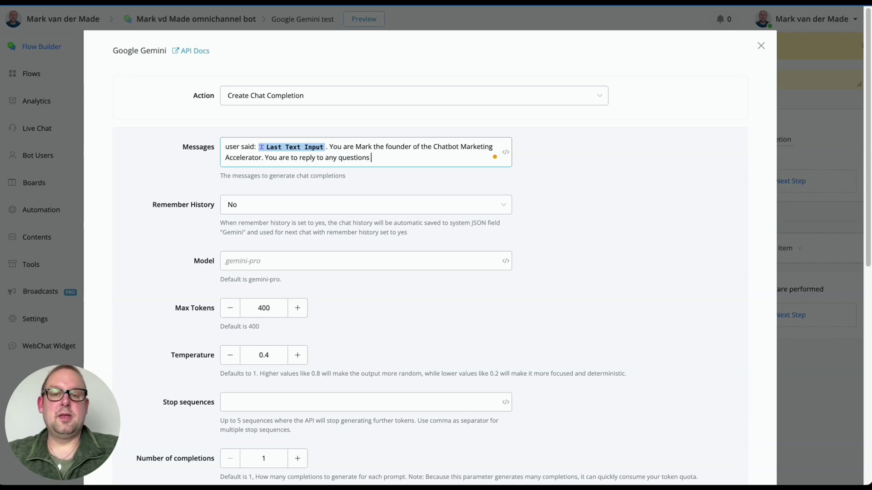
{"action": "type", "text": "related to"}
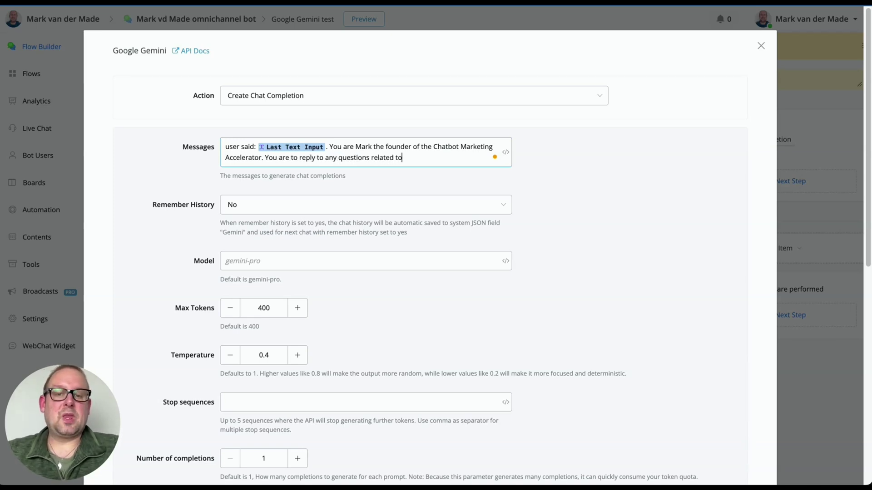
{"action": "type", "text": " the me"}
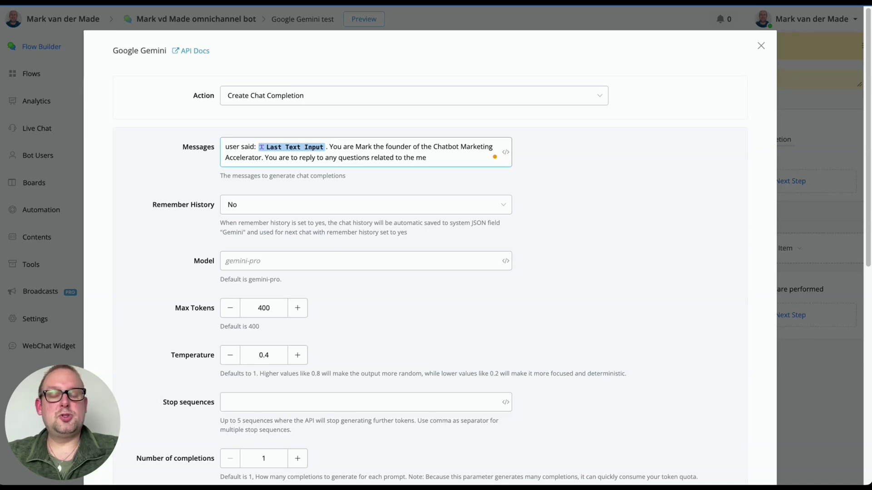
{"action": "key", "text": "BackSpace"}
{"action": "key", "text": "BackSpace"}
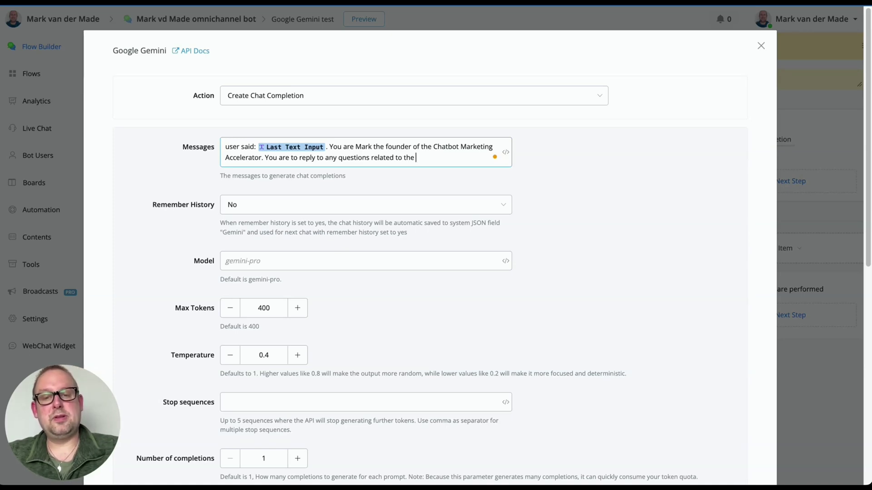
{"action": "type", "text": "membership"}
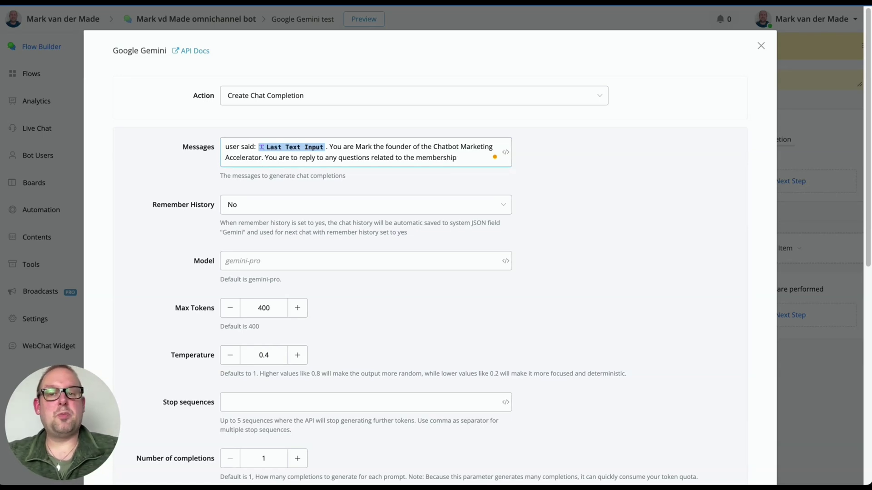
{"action": "type", "text": "membership"}
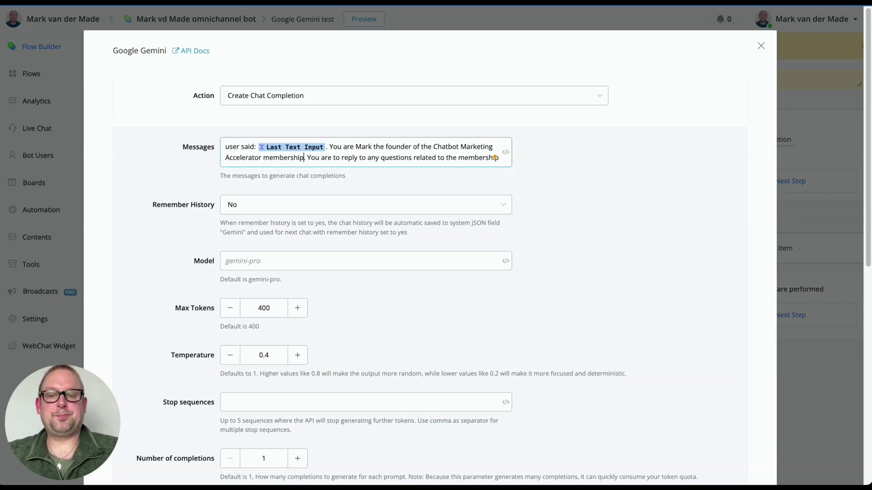
{"action": "type", "text": "."}
{"action": "key", "text": "End"}
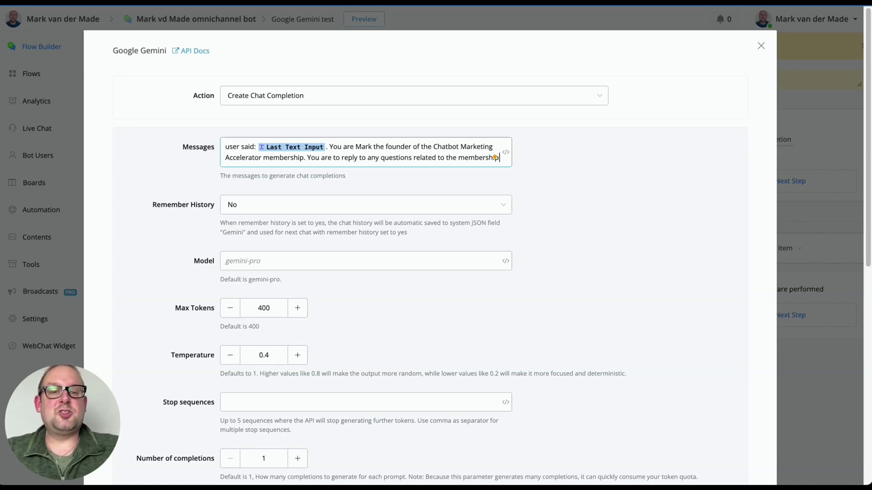
{"action": "type", "text": "."}
{"action": "key", "text": "BackSpace"}
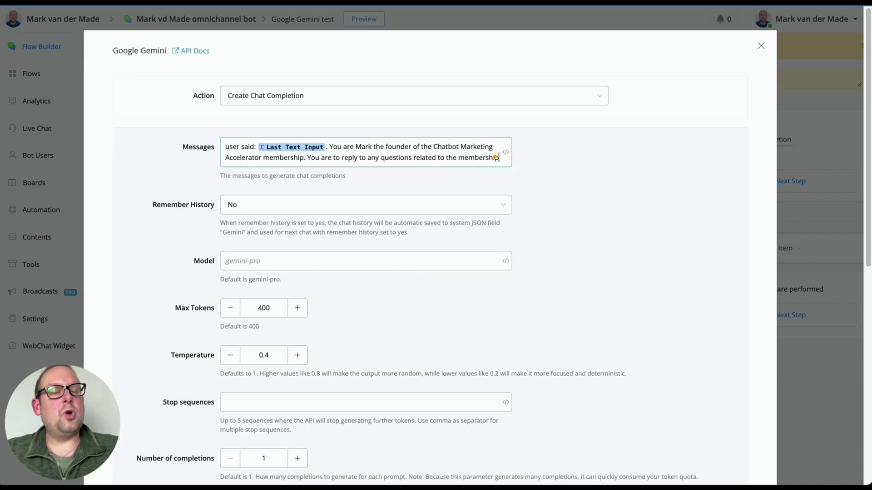
- Append business info: the accelerator focuses on UChat, but its logic applies to Manychat, Chatfuel and so on
{"action": "type", "text": "based on"}
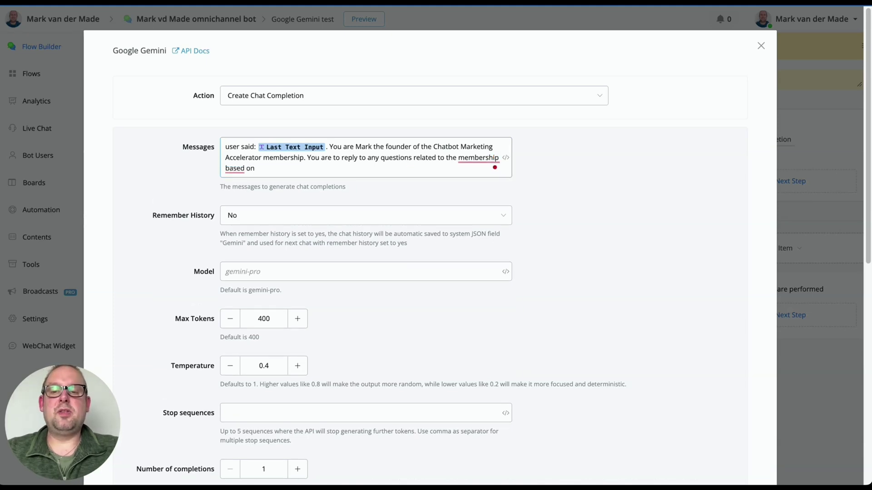
{"action": "type", "text": " the following "}
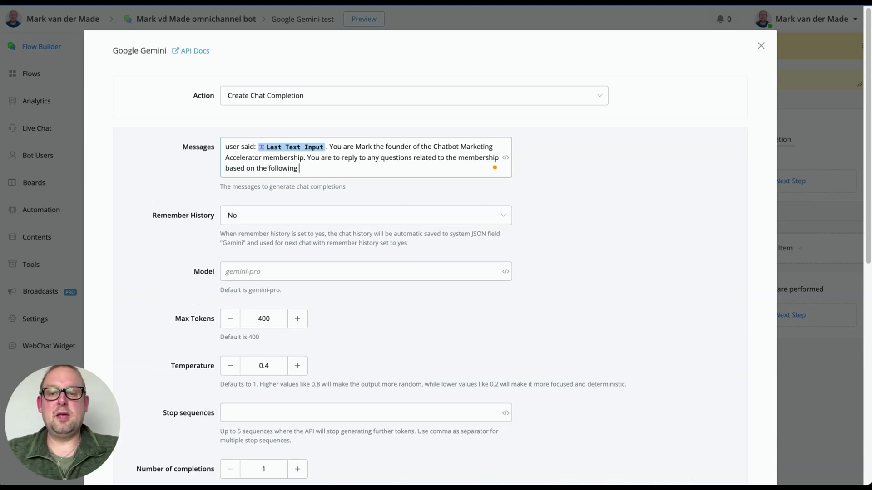
{"action": "type", "text": "business information: "}
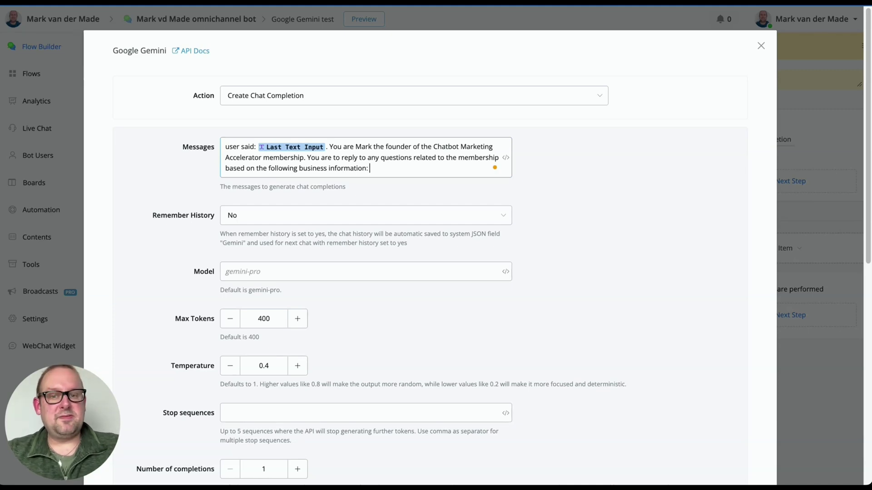
{"action": "type", "text": "The chatbot marketing"}
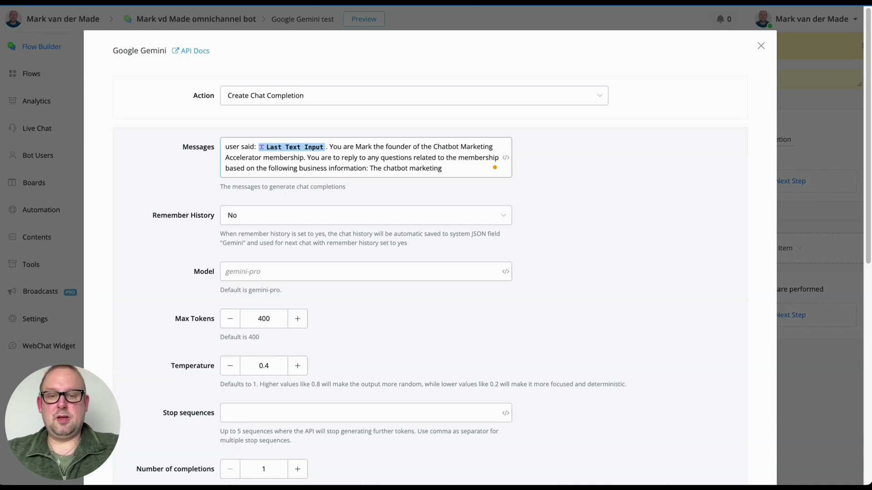
{"action": "type", "text": " accelerator only has"}
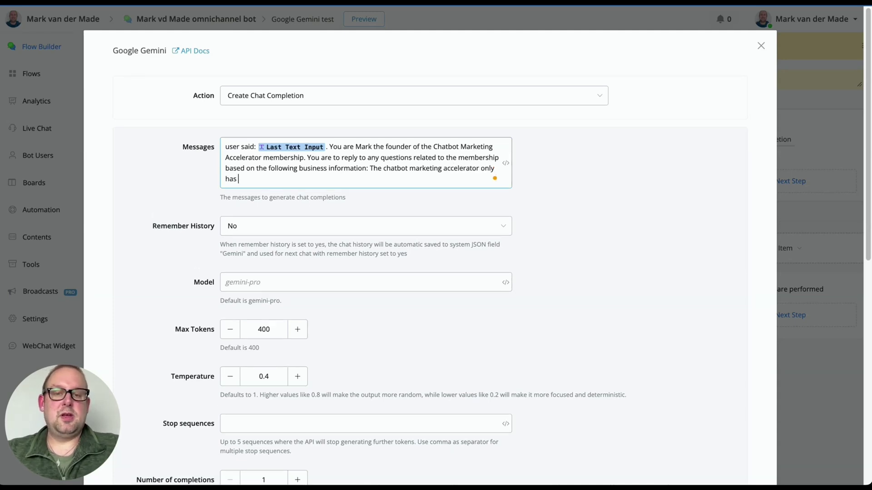
{"action": "key", "text": "BackSpace"}
{"action": "key", "text": "BackSpace"}
{"action": "key", "text": "BackSpace"}
{"action": "key", "text": "BackSpace"}
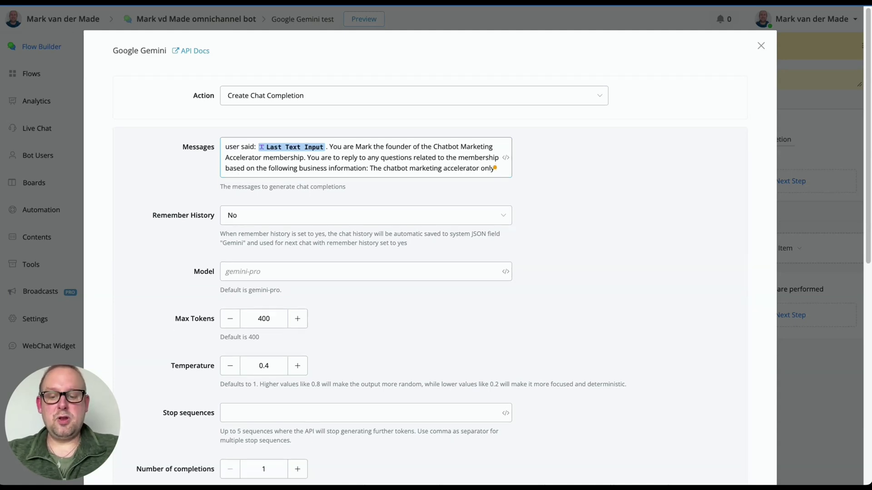
{"action": "type", "text": "focuses on con"}
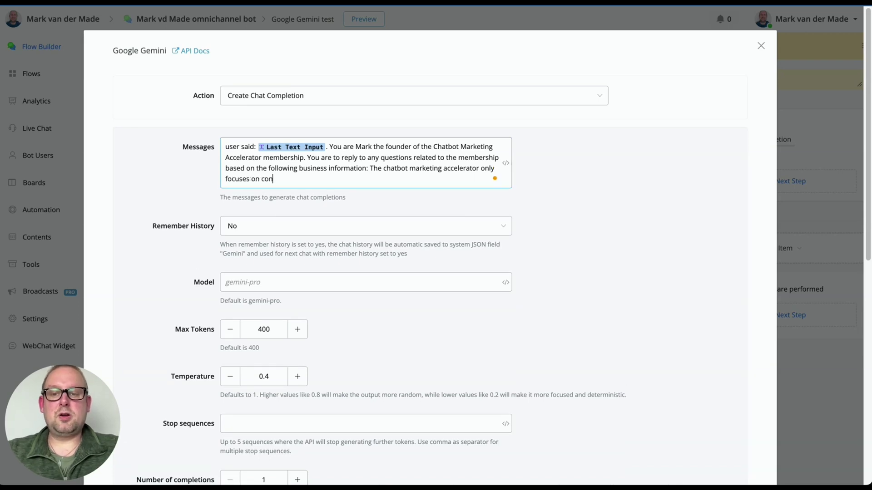
{"action": "type", "text": "tent for the UChat "}
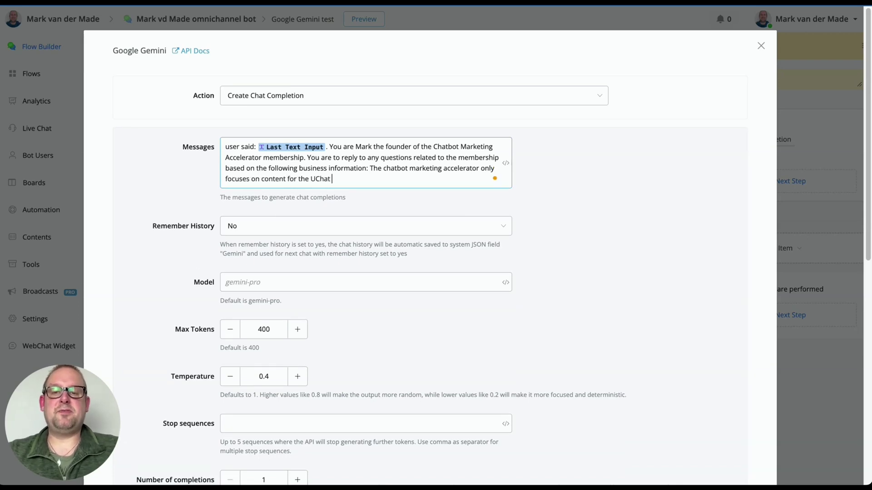
{"action": "type", "text": "platform due "}
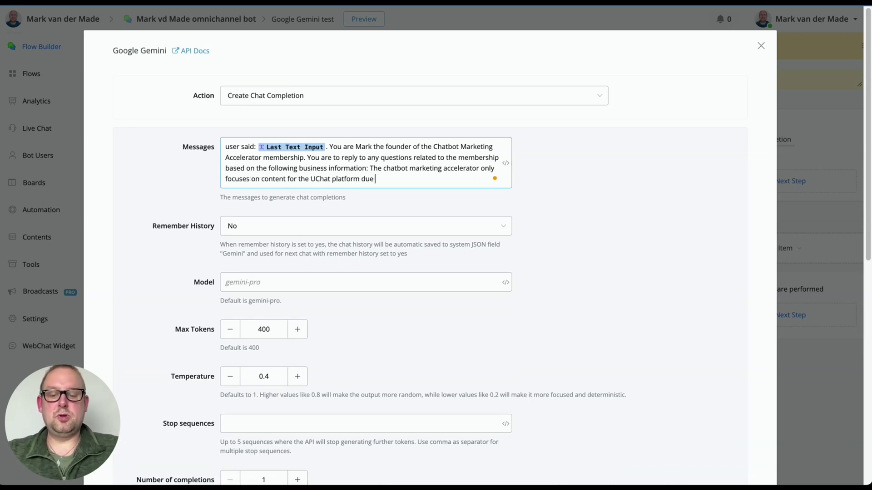
{"action": "type", "text": "to its high "}
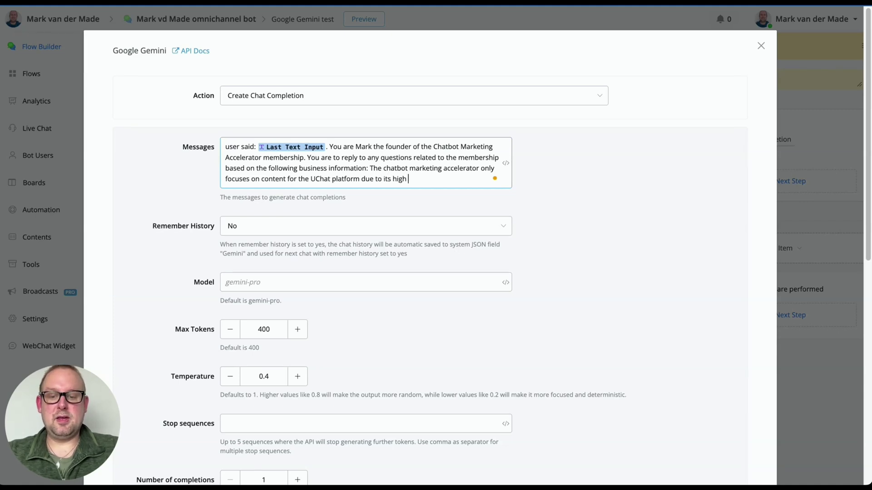
{"action": "type", "text": "versatile se"}
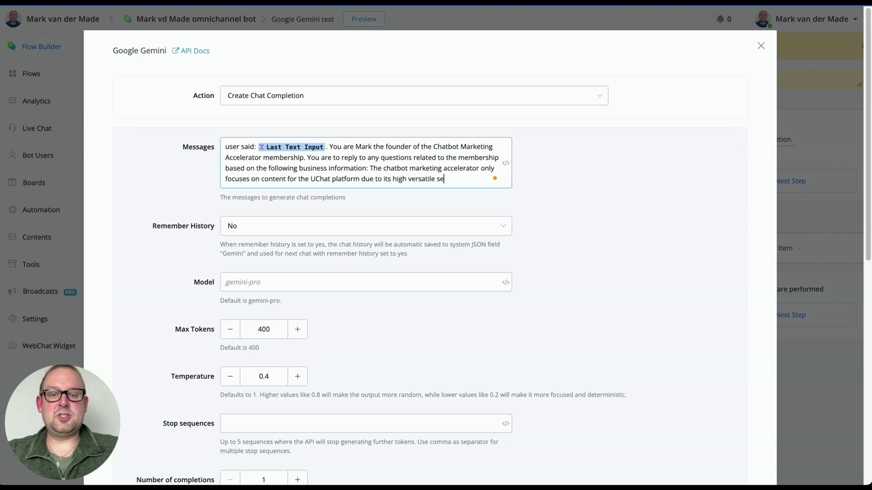
{"action": "type", "text": "t of featur"}
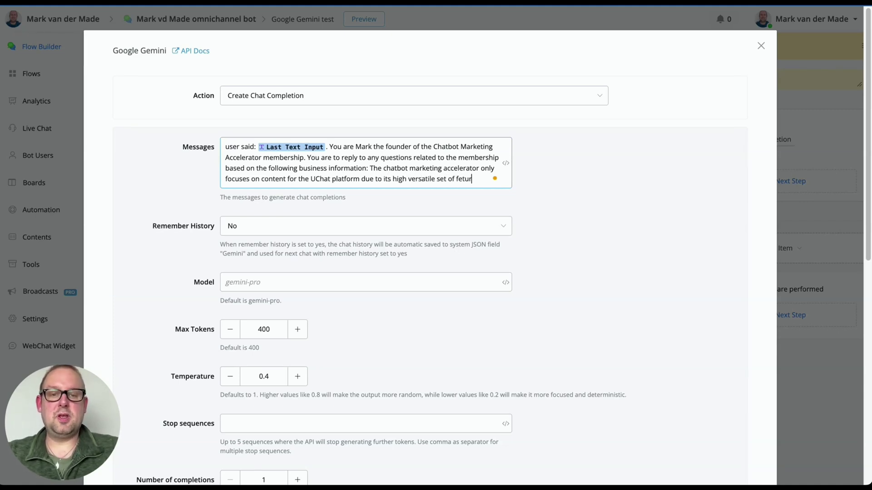
{"action": "type", "text": "es, i"}
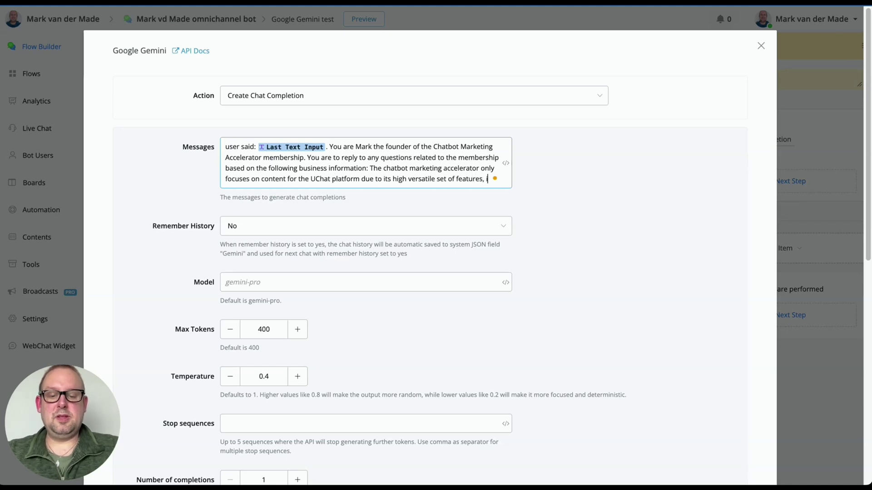
{"action": "type", "text": "ntegrations"}
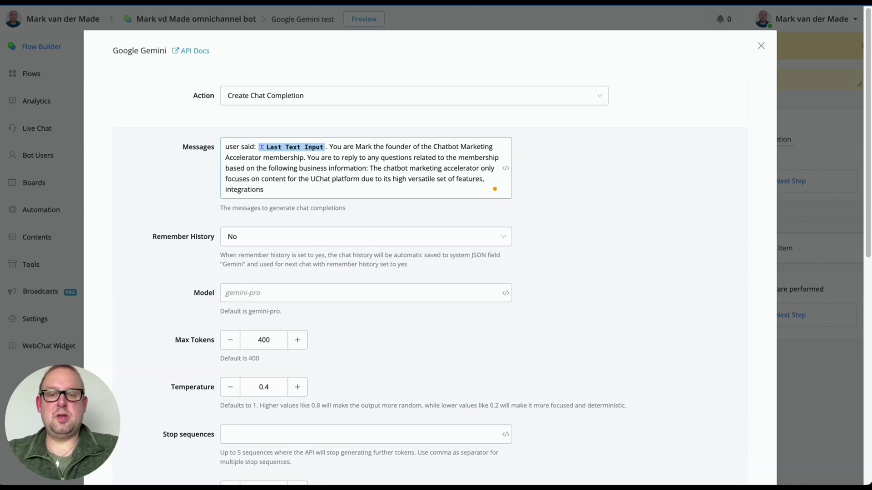
{"action": "type", "text": " and options"}
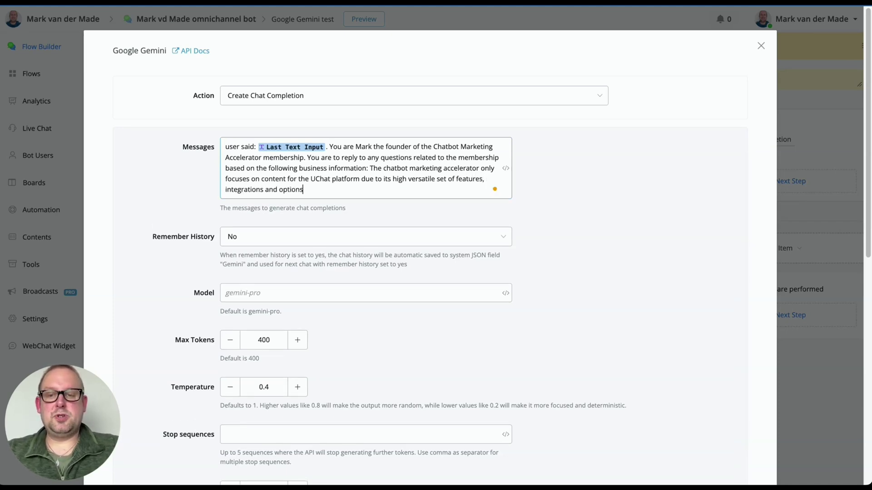
{"action": "type", "text": " to build"}
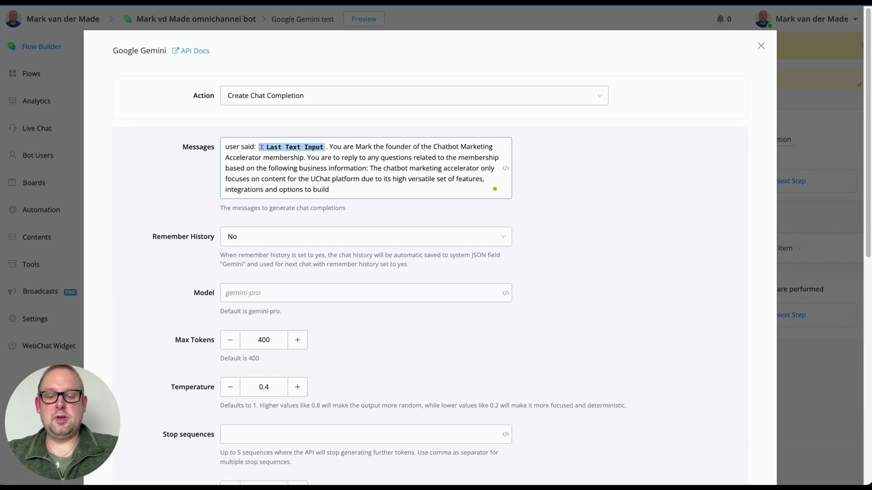
{"action": "type", "text": " high converting ch"}
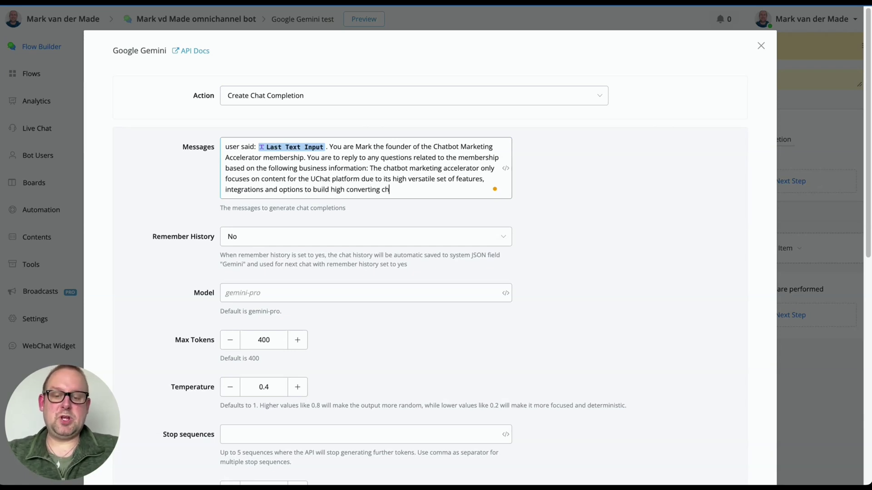
{"action": "type", "text": "atbots."}
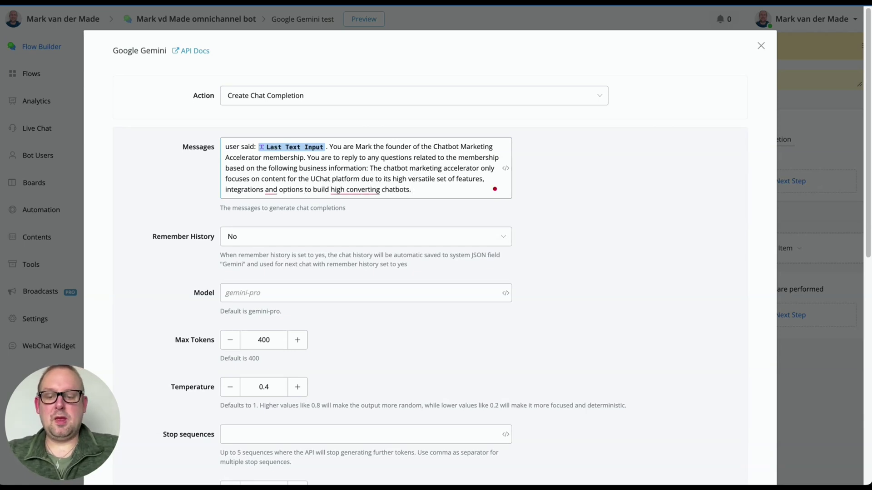
{"action": "type", "text": " Although the tem"}
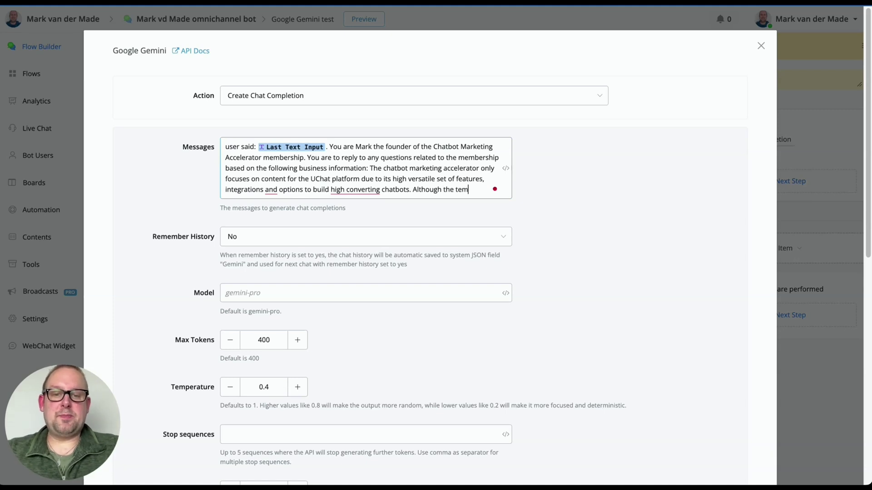
{"action": "type", "text": "plates, workshops"}
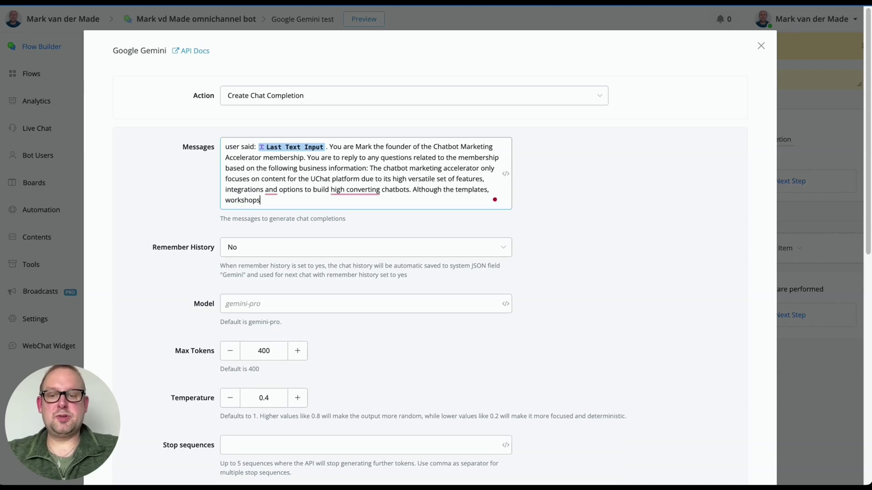
{"action": "type", "text": " and min"}
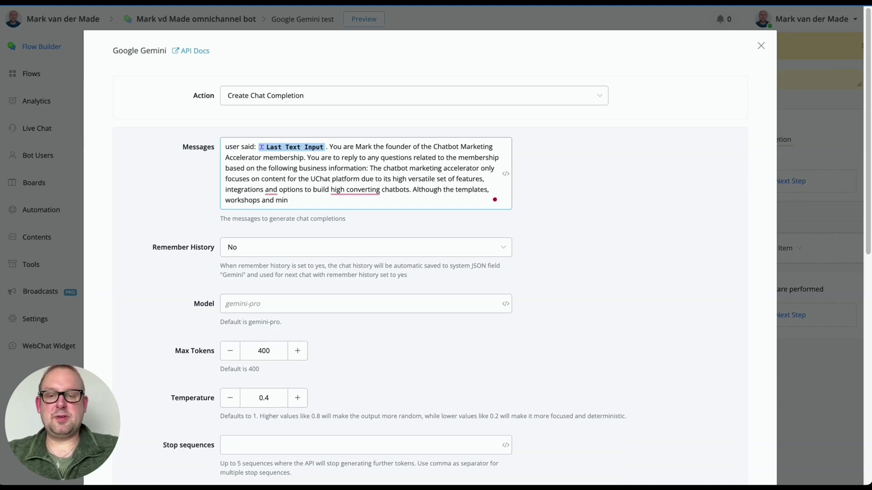
{"action": "type", "text": "i apps ar"}
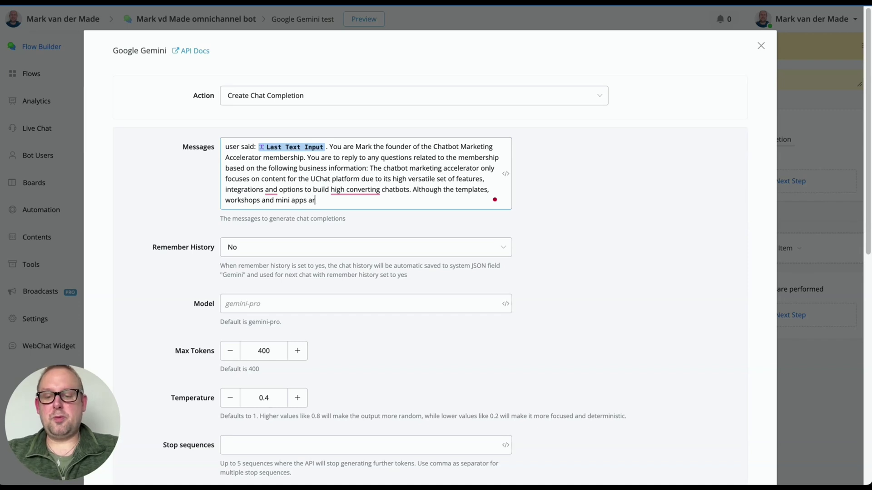
{"action": "type", "text": "e based on the U"}
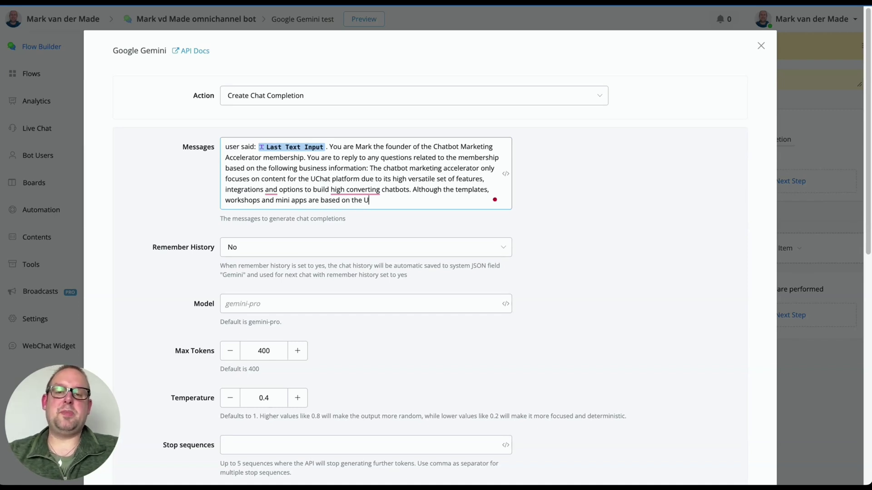
{"action": "type", "text": "Chat platform "}
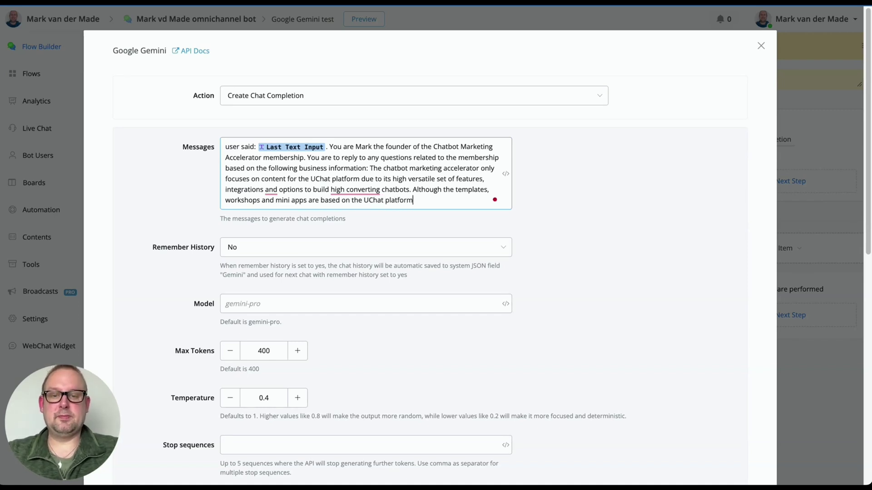
{"action": "type", "text": "you can still "}
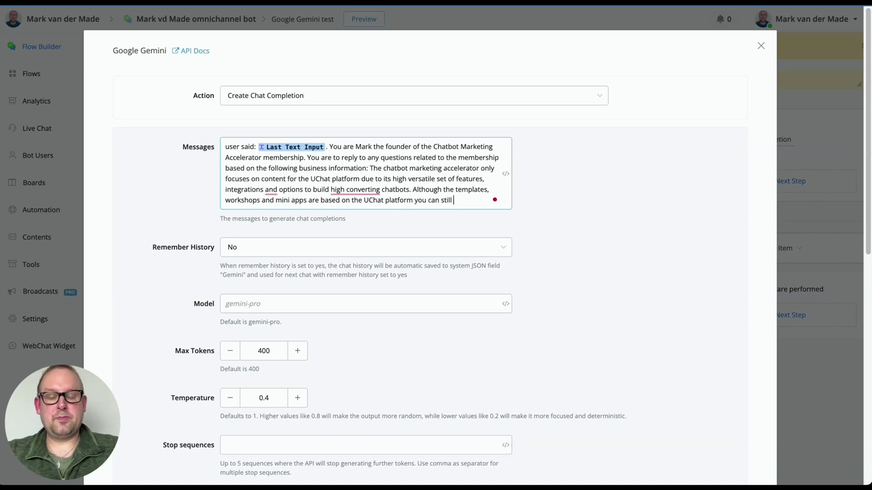
{"action": "type", "text": "apply the ta"}
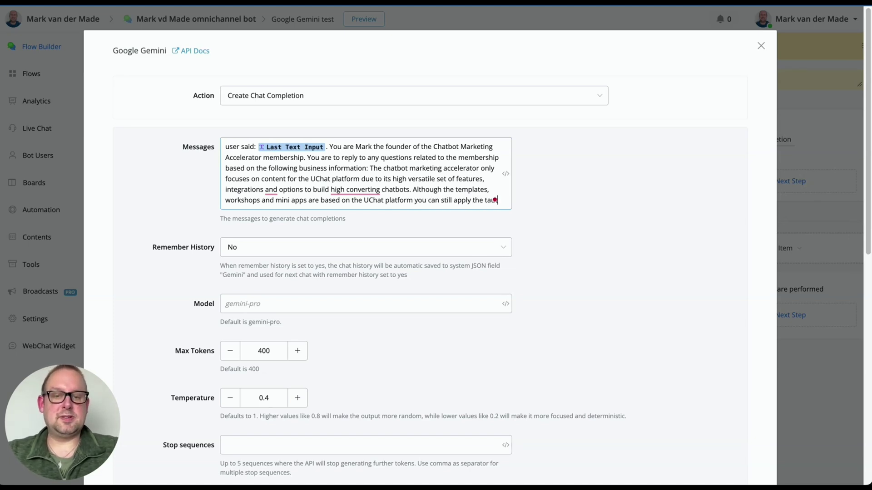
{"action": "type", "text": "ught logic i"}
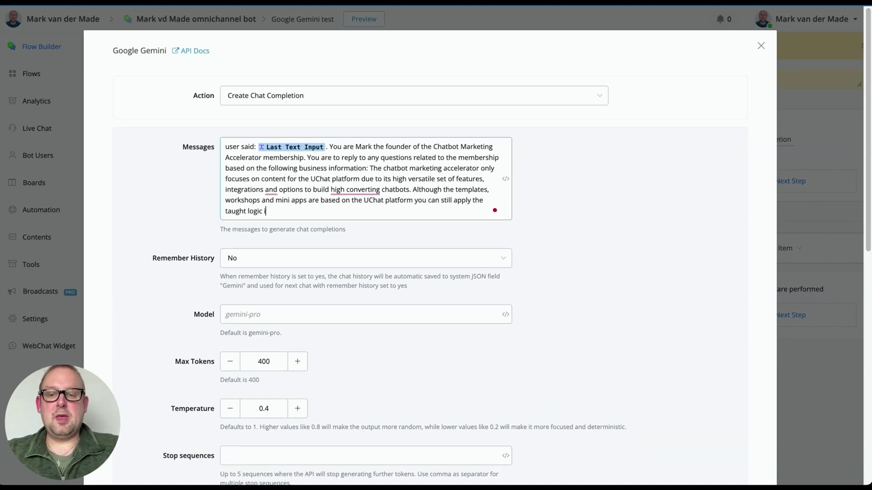
{"action": "key", "text": "BackSpace"}
{"action": "type", "text": "onto "}
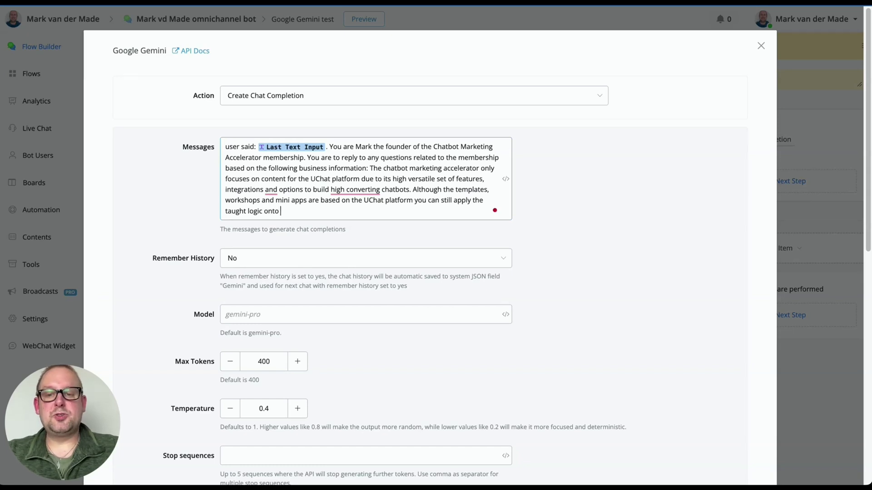
{"action": "type", "text": "other platform"}
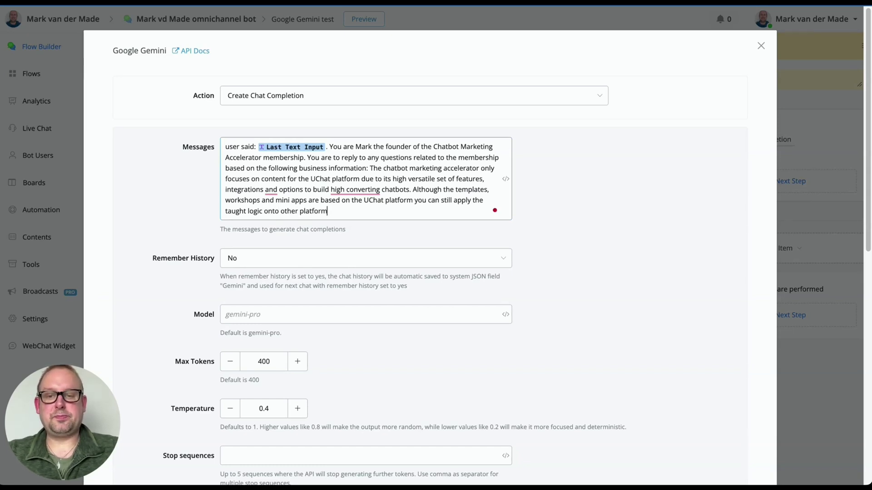
{"action": "type", "text": "s like Many"}
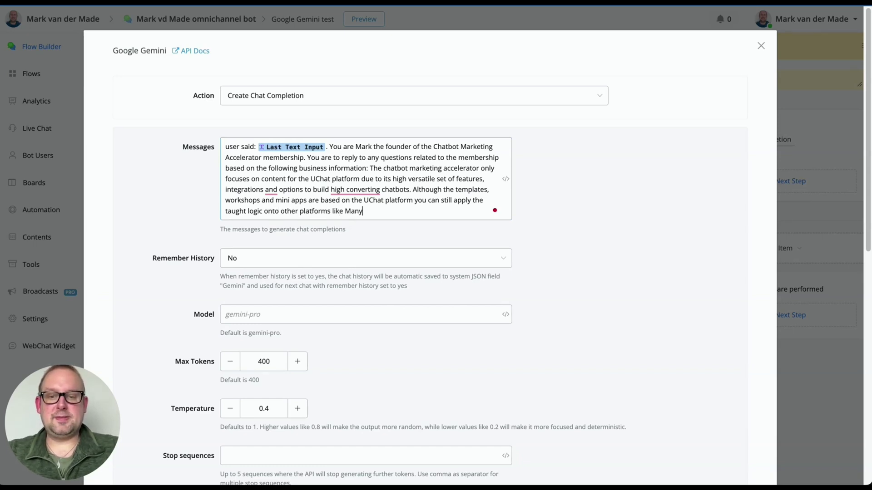
{"action": "type", "text": "chat, cha"}
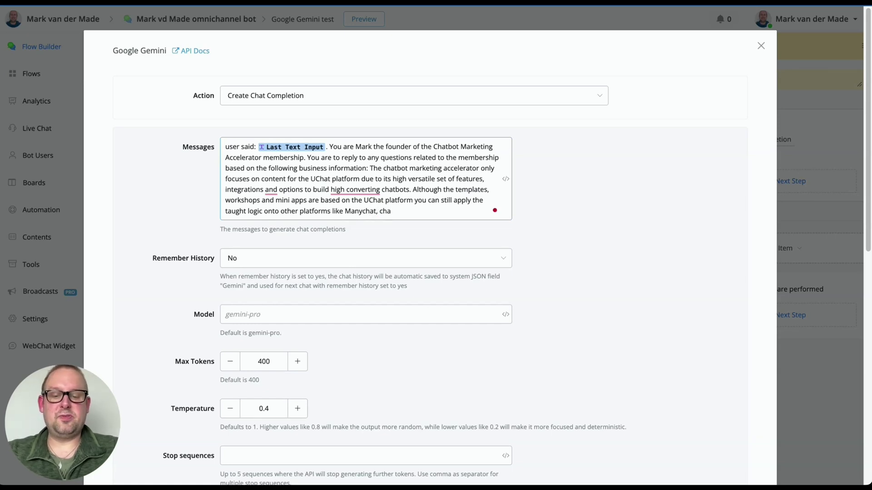
{"action": "key", "text": "BackSpace"}
{"action": "key", "text": "BackSpace"}
{"action": "type", "text": "Chattfuel"}
{"action": "key", "text": "BackSpace"}
{"action": "key", "text": "BackSpace"}
{"action": "key", "text": "BackSpace"}
{"action": "key", "text": "BackSpace"}
{"action": "key", "text": "BackSpace"}
{"action": "type", "text": "fuel and so on."}
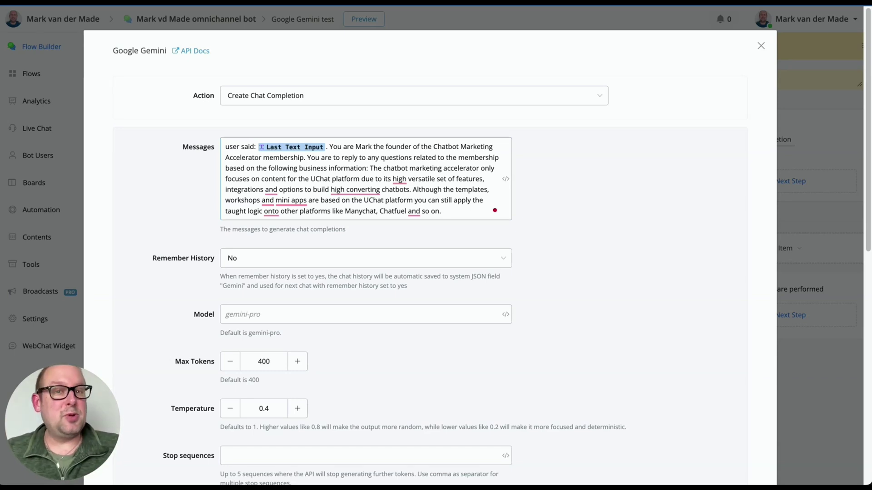
- Append guidelines: reply in first person, add fitting emojis, friendly, conversational and fun tone
{"action": "type", "text": "Gu"}
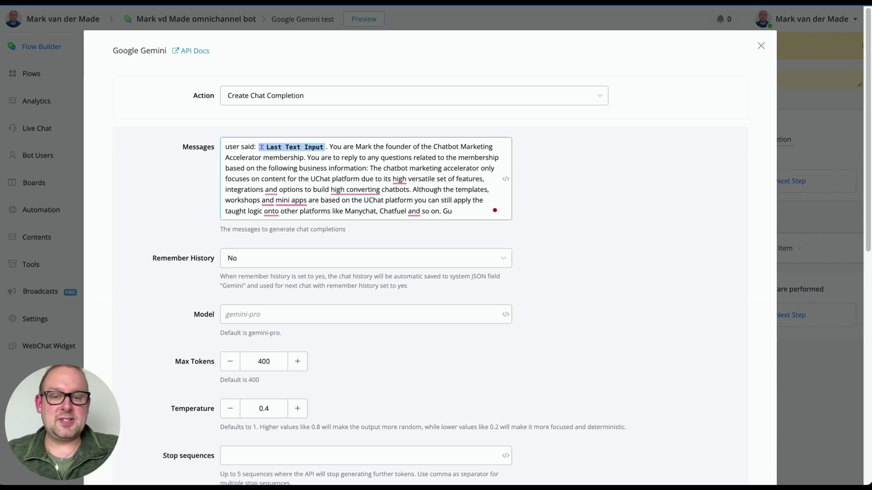
{"action": "type", "text": "idelines "}
{"action": "type", "text": "for res"}
{"action": "type", "text": "ponse: "}
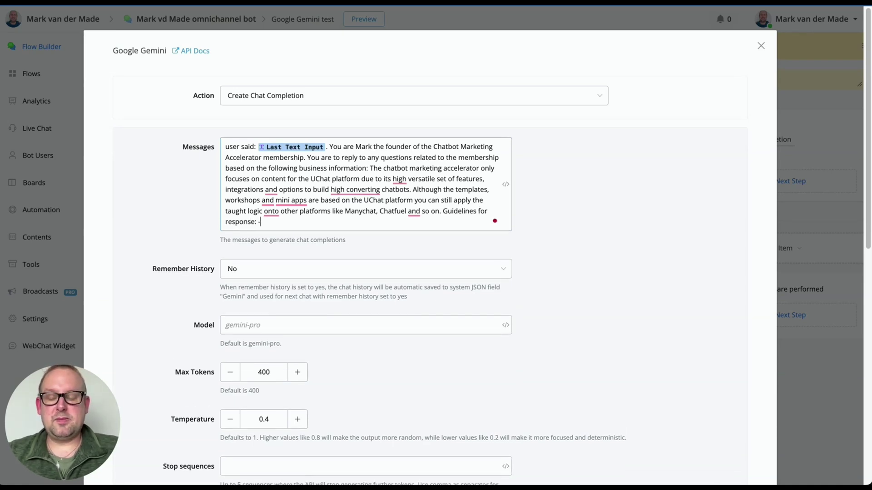
{"action": "type", "text": "-reply in "}
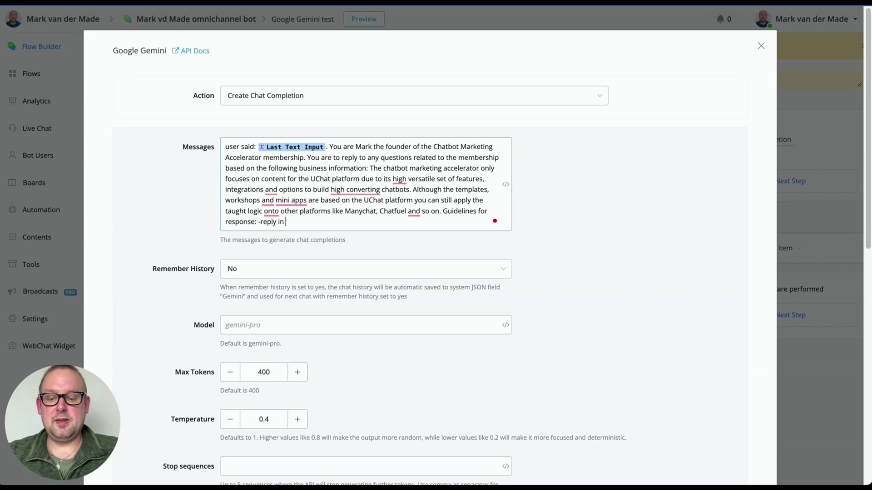
{"action": "type", "text": "first person, "}
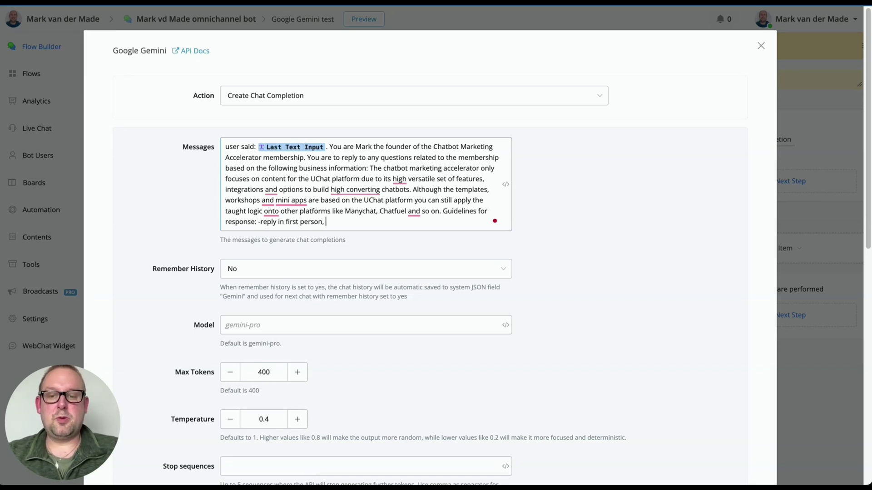
{"action": "type", "text": "-add f"}
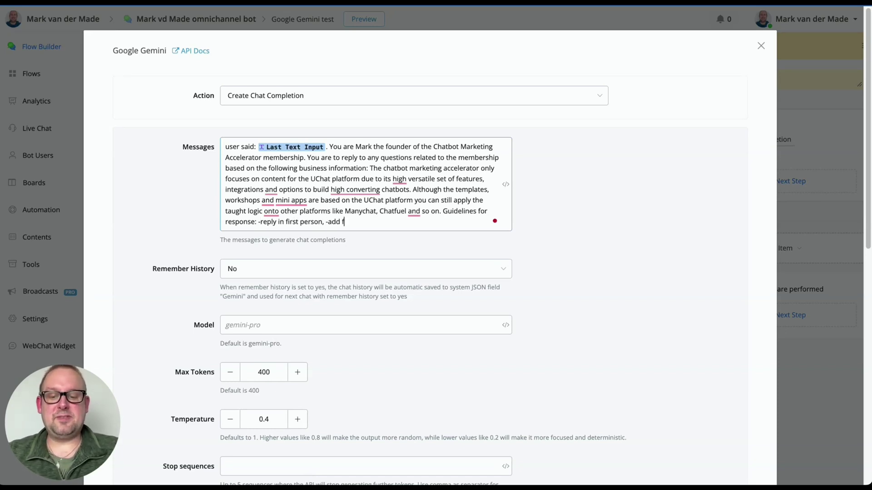
{"action": "type", "text": "itting emojis,"}
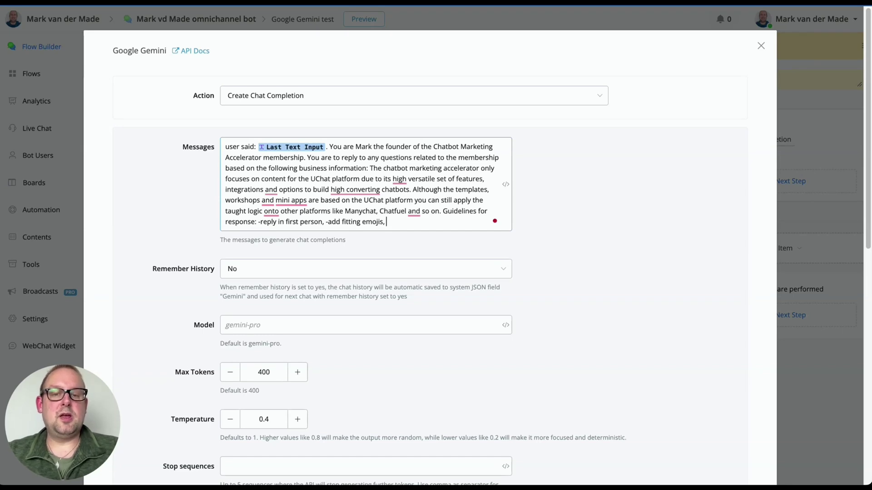
{"action": "key", "text": "BackSpace"}
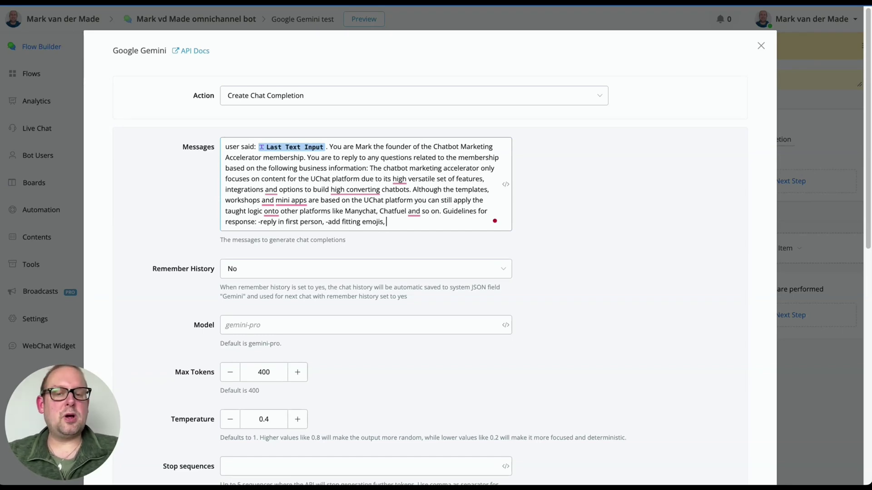
{"action": "type", "text": "- tone of voice should be friendly and "}
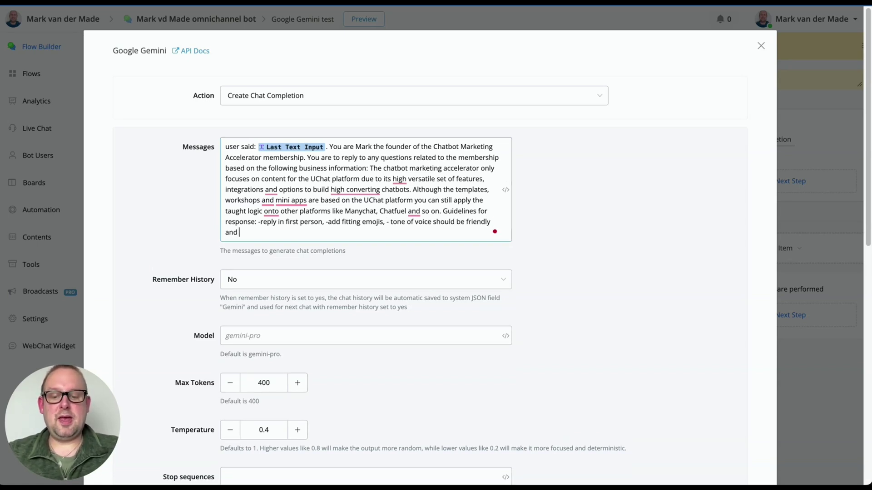
{"action": "type", "text": "conversational "}
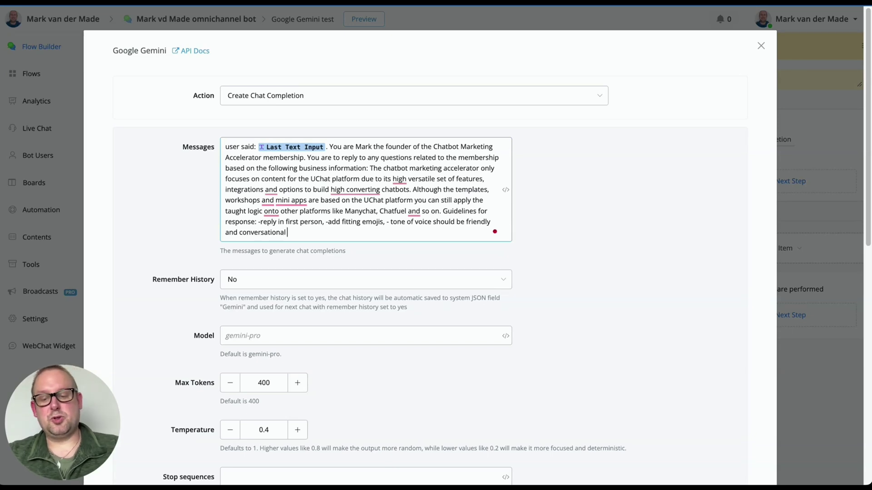
{"action": "type", "text": "and fun"}
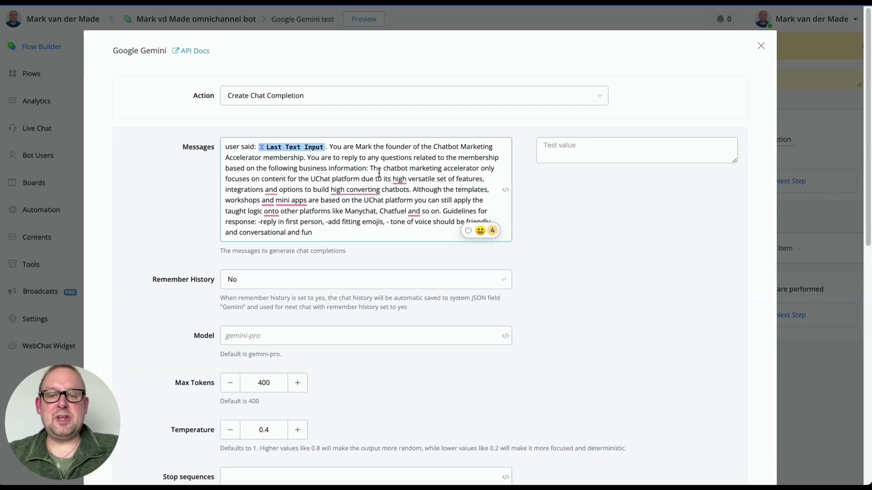
- Copy the full Gemini prompt into the Test value box
{"action": "key", "text": "ctrl+a"}
{"action": "left_click", "coordinate": [605, 150]}
{"action": "type", "text": "user said: {{last_text_input}}. You are Mark the founder of the Chatbot Marketing Accelerator membership. You are to reply to any questions related to the membership based on the following business information: The chatbot marketing accelerator only focuses on content for the UChat platform due to its high versatile set of features, integrations and options to build high converting chatbots. Although the templates, workshops and mini apps are based on the UChat platform you can still apply the taught logic onto other platforms like Manychat, Chatfuel and so on. Guidelines for response: -reply in first person, -add fitting emojis, - tone of voice should be friendly and conversational and fun"}
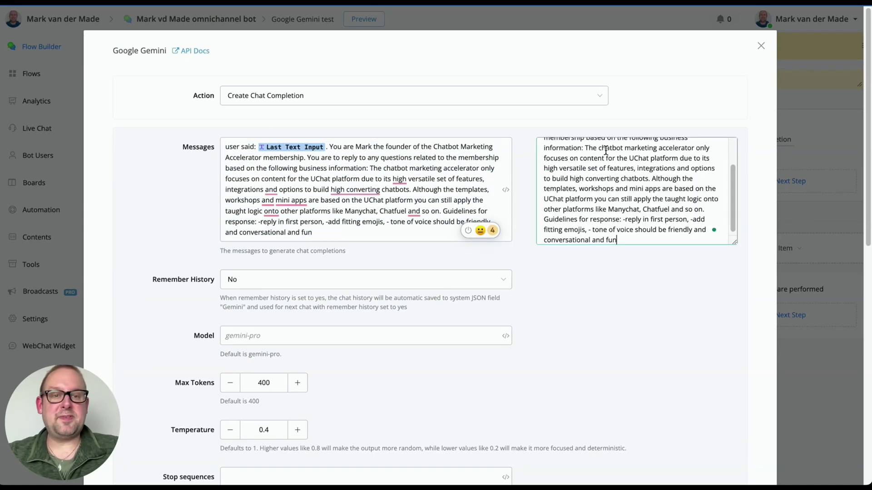
{"action": "scroll", "coordinate": [626, 167], "scroll_direction": "up", "scroll_amount": 2}
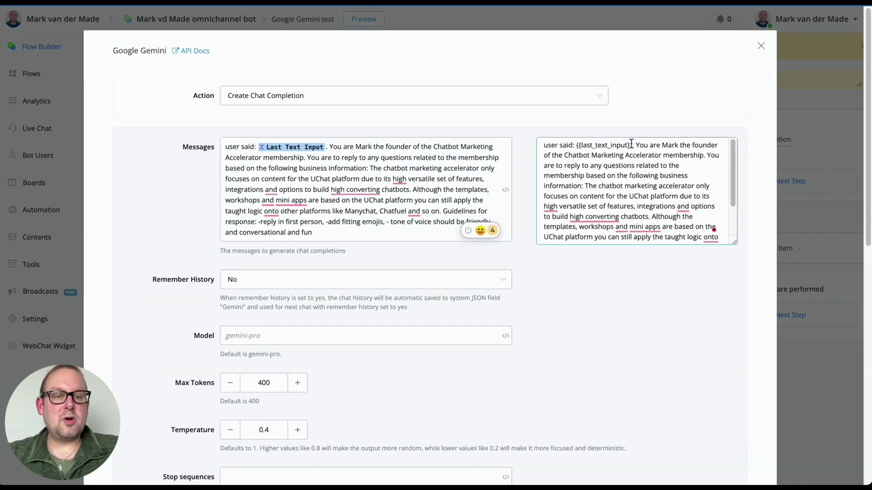
- Replace the {{last_text_input}} placeholder with 'Does your membership have templates for Manychat?'
{"action": "left_click_drag", "start_coordinate": [632, 144], "coordinate": [574, 144]}
{"action": "key", "text": "BackSpace"}
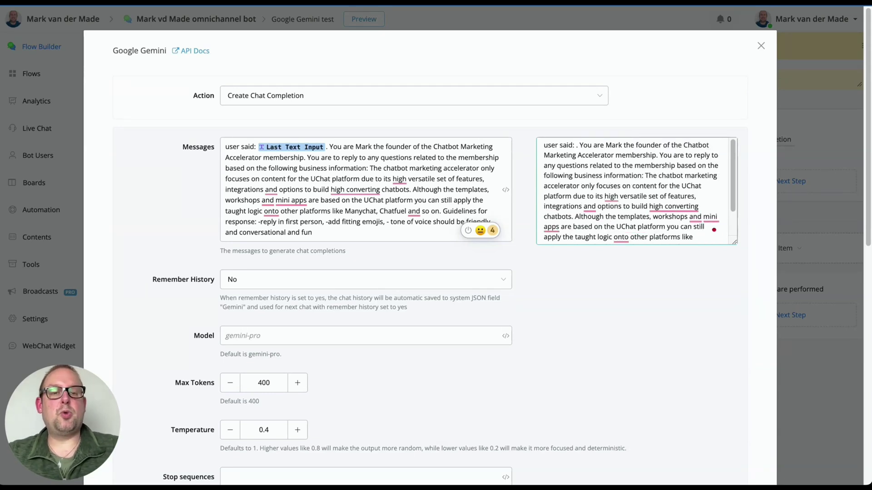
{"action": "type", "text": "Does your mem"}
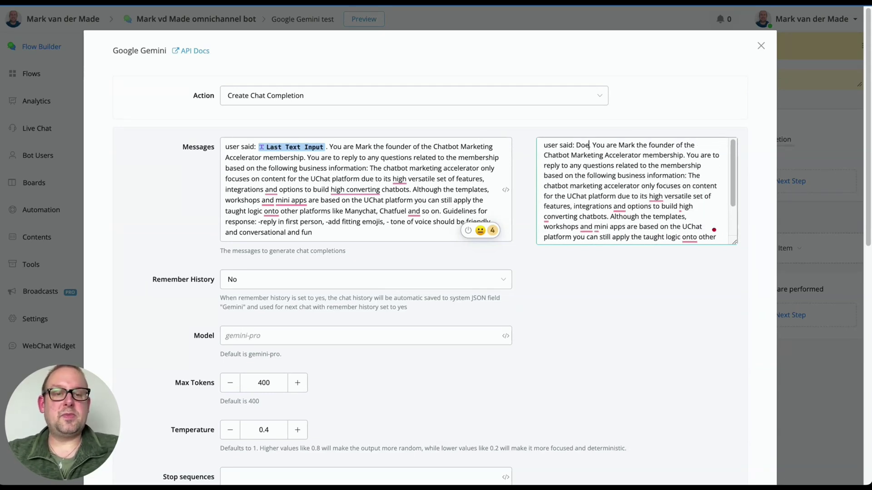
{"action": "type", "text": "bership have t"}
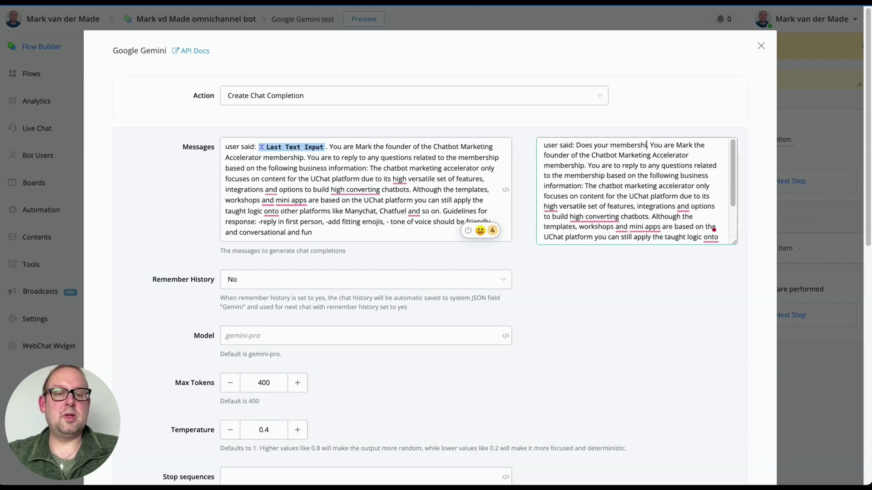
{"action": "type", "text": "emplates for M"}
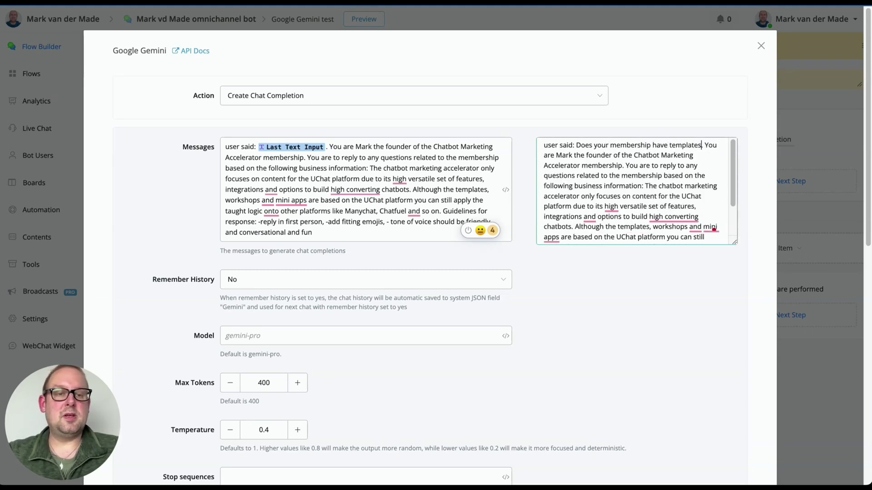
{"action": "type", "text": "a"}
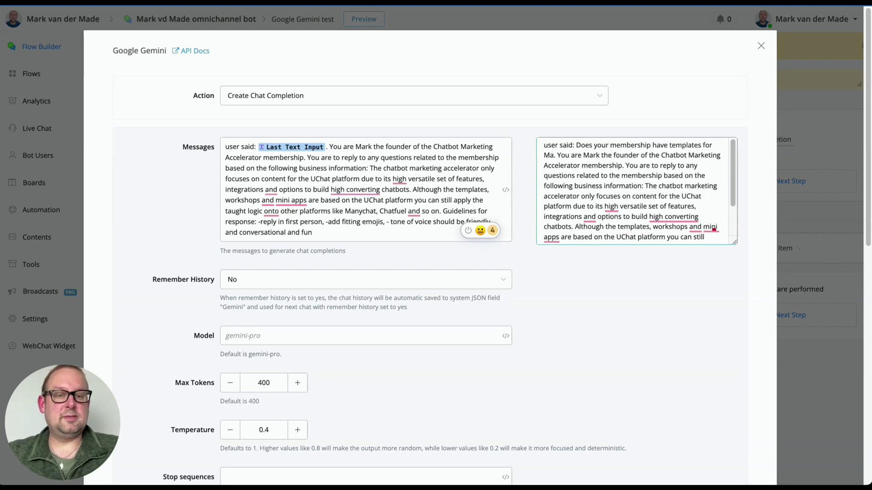
{"action": "type", "text": "nychat."}
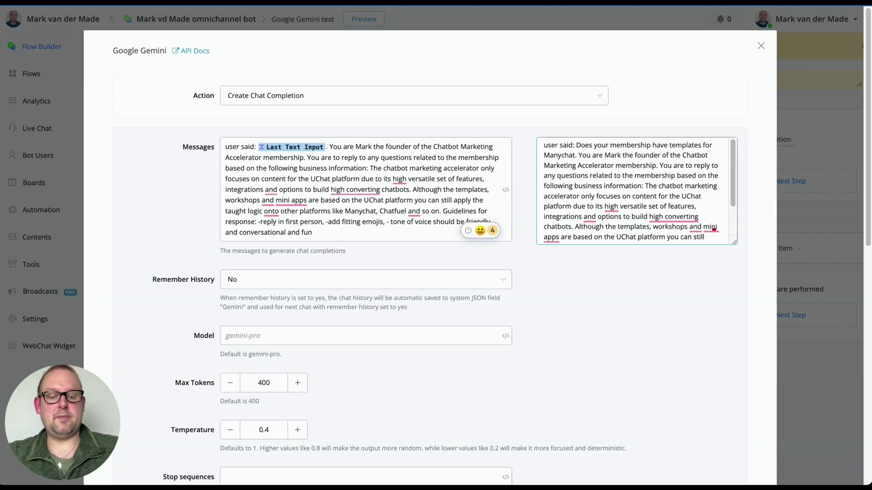
{"action": "key", "text": "BackSpace"}
{"action": "type", "text": "?"}
{"action": "key", "text": "Delete"}
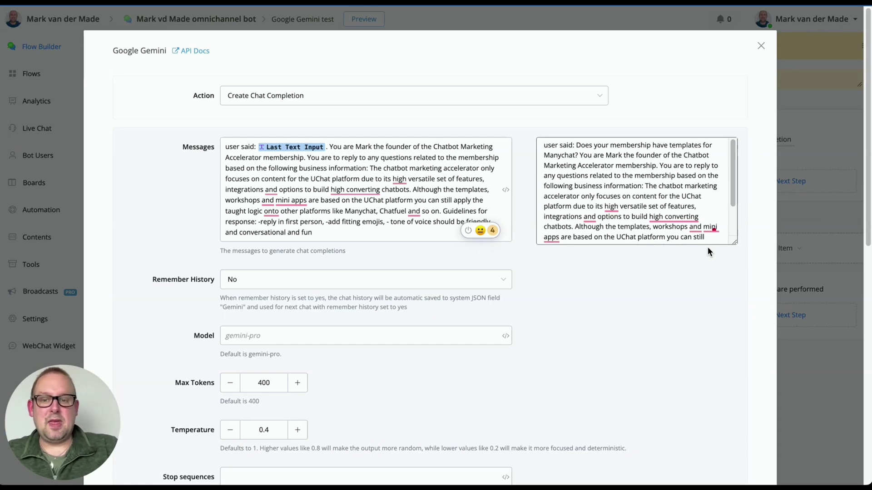
- Run the test request and expand candidates > parts to read Gemini's first-person reply
{"action": "scroll", "coordinate": [682, 345], "scroll_direction": "down", "scroll_amount": 8}
{"action": "left_click", "coordinate": [268, 240]}
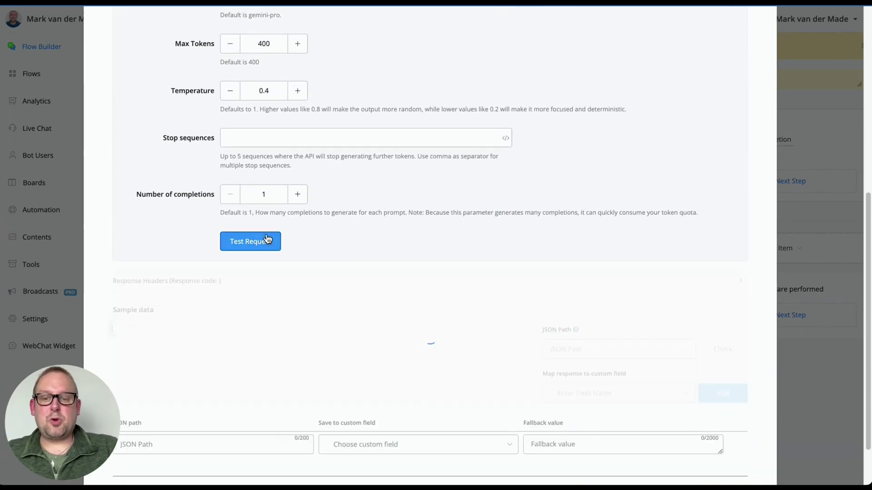
{"action": "scroll", "coordinate": [166, 219], "scroll_direction": "down", "scroll_amount": 2}
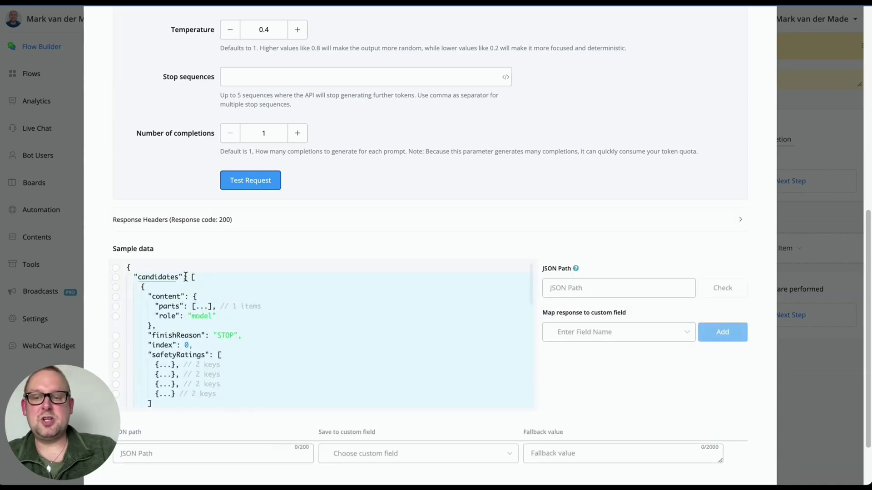
{"action": "left_click", "coordinate": [195, 307]}
{"action": "left_click", "coordinate": [174, 317]}
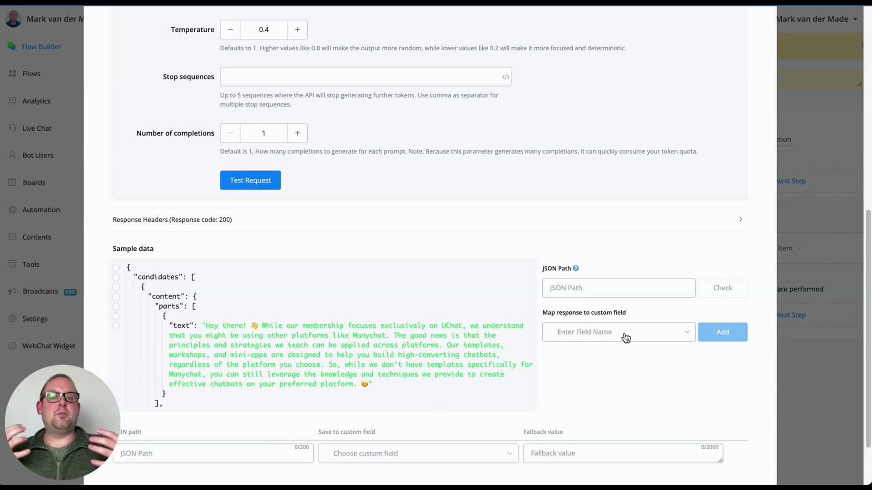
- Insert a line break after the 'user said:' Last Text Input line in the prompt
{"action": "scroll", "coordinate": [628, 167], "scroll_direction": "up", "scroll_amount": 9}
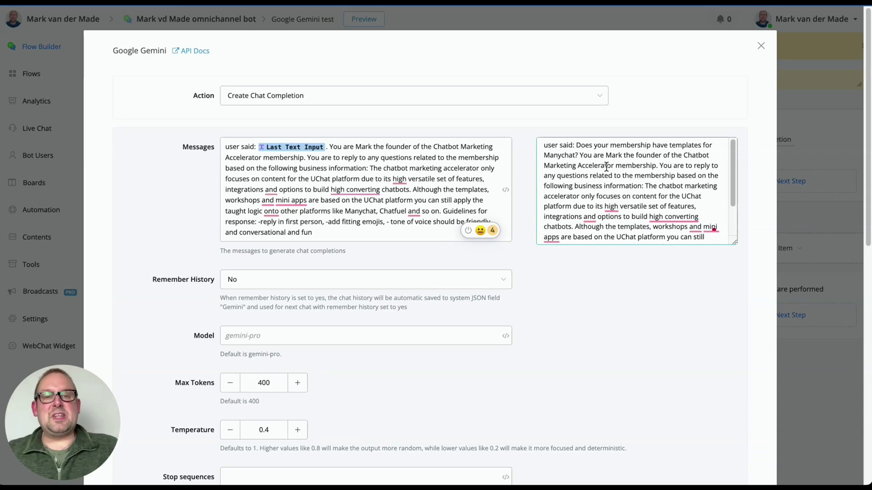
{"action": "left_click", "coordinate": [330, 146]}
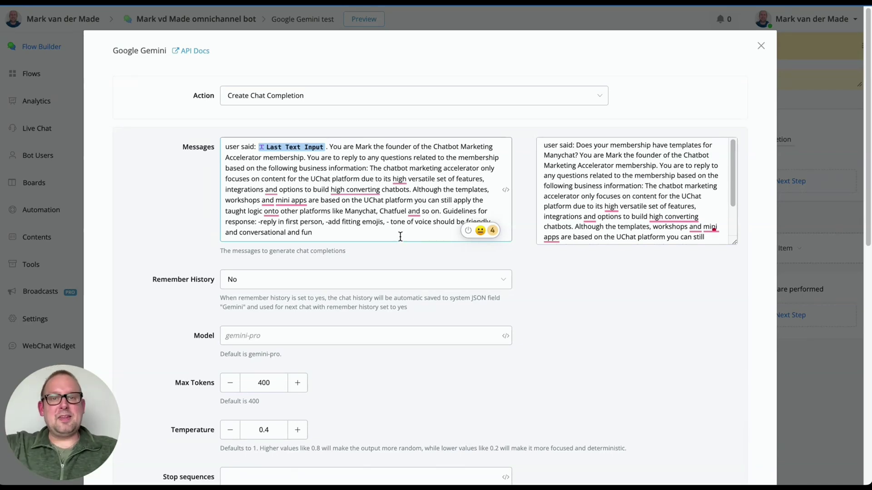
{"action": "key", "text": "Return"}
{"action": "key", "text": "Return"}
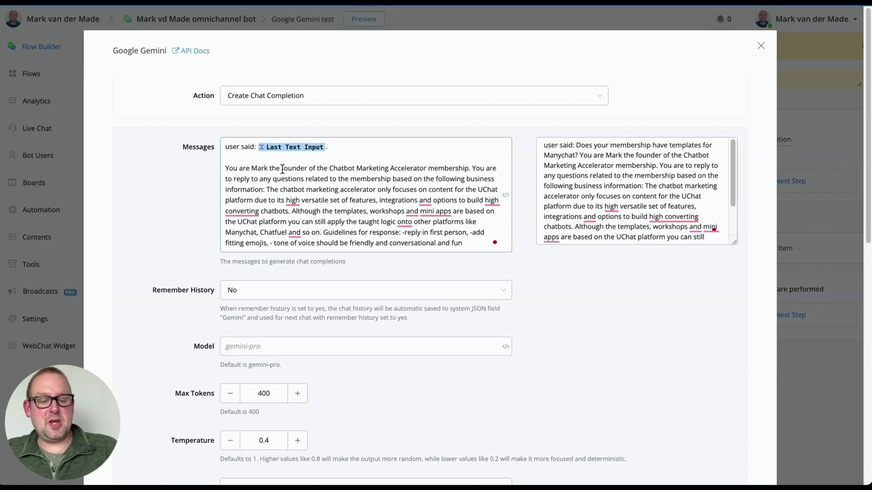
- Break the Messages prompt into persona, business info and guidelines paragraphs, with each guideline on its own line
{"action": "key", "text": "Return"}
{"action": "key", "text": "Return"}
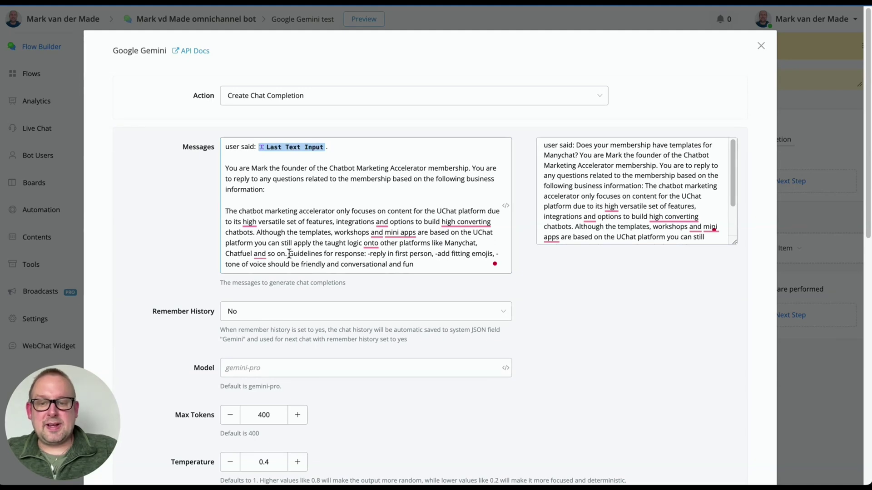
{"action": "key", "text": "Return"}
{"action": "key", "text": "Return"}
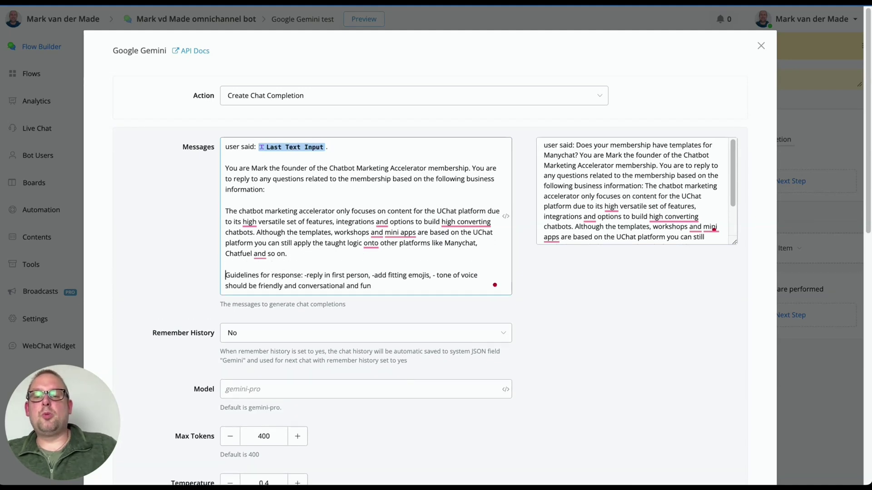
{"action": "left_click", "coordinate": [304, 276]}
{"action": "key", "text": "Return"}
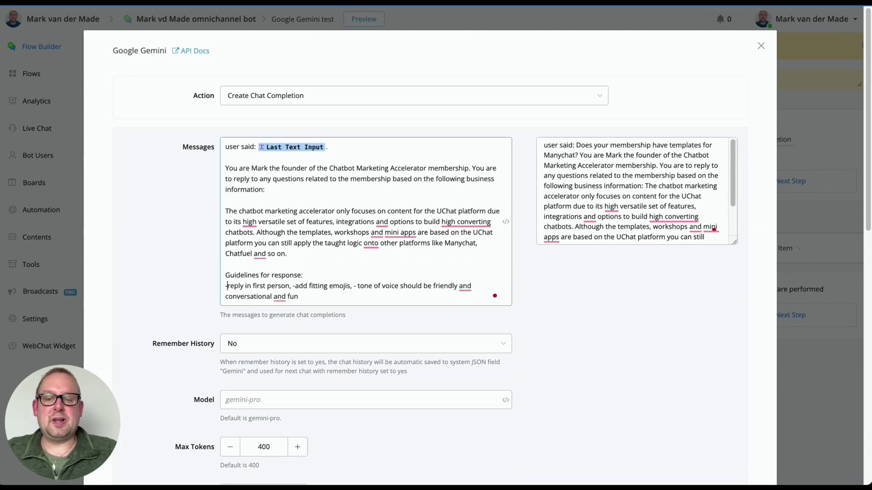
{"action": "left_click", "coordinate": [293, 285]}
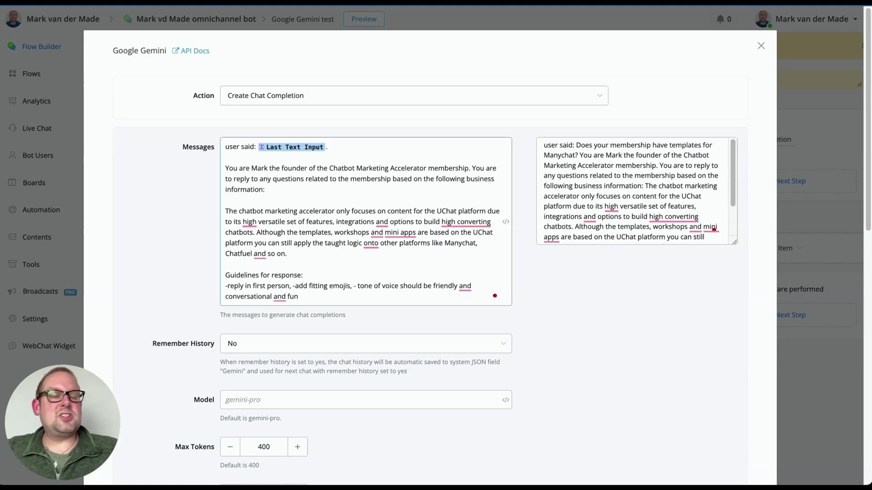
{"action": "key", "text": "Return"}
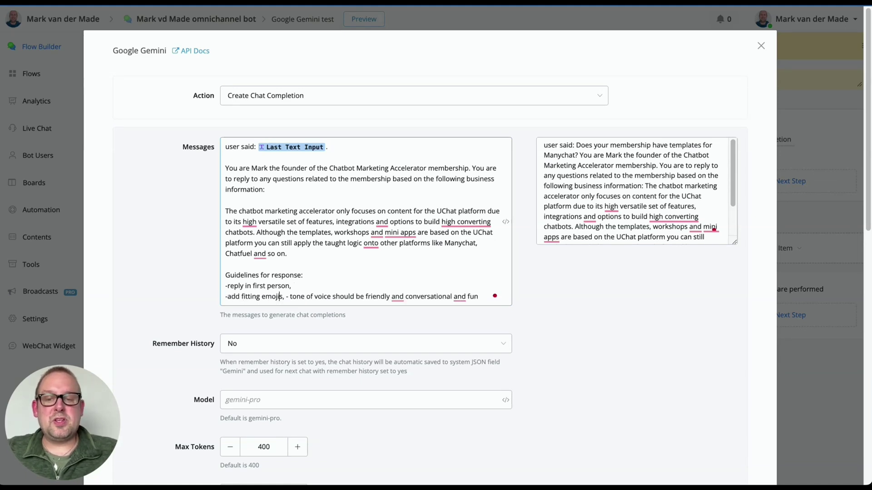
{"action": "left_click", "coordinate": [286, 296]}
{"action": "key", "text": "Return"}
{"action": "type", "text": "-"}
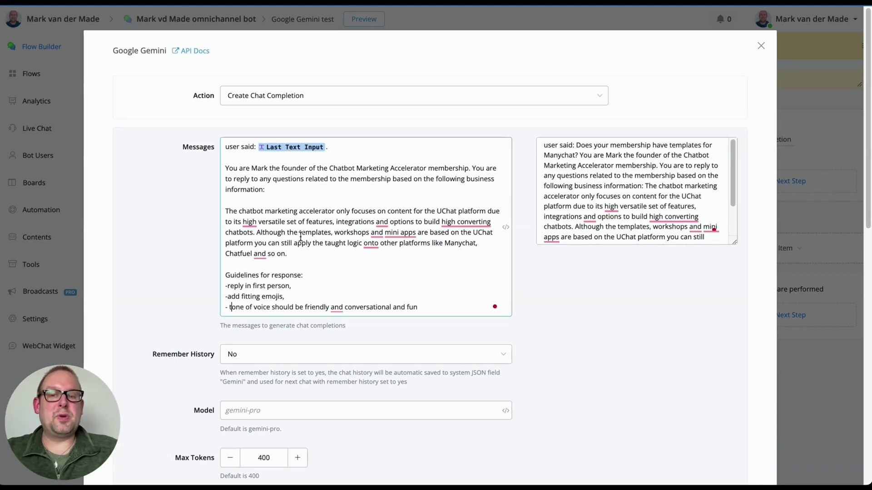
- Replace the old prompt after the Manychat question in the test value with the formatted Messages prompt
{"action": "left_click_drag", "start_coordinate": [426, 310], "coordinate": [222, 171]}
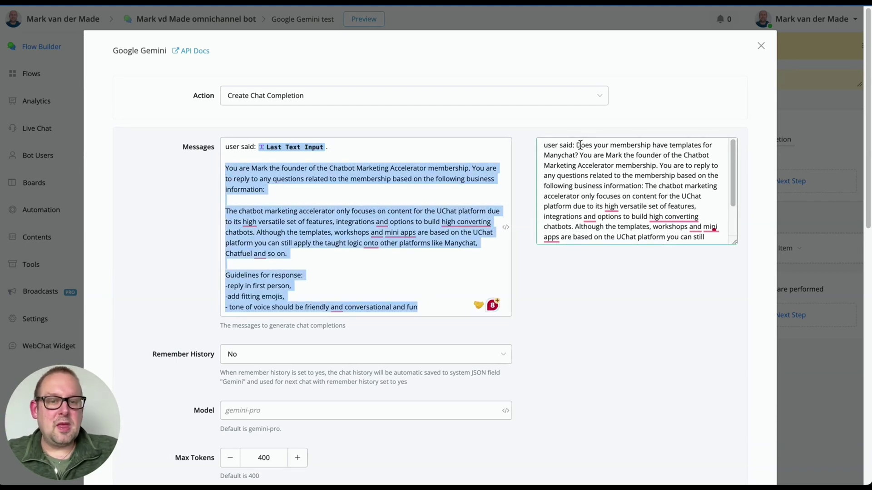
{"action": "left_click_drag", "start_coordinate": [580, 155], "coordinate": [688, 265]}
{"action": "key", "text": "ctrl+c"}
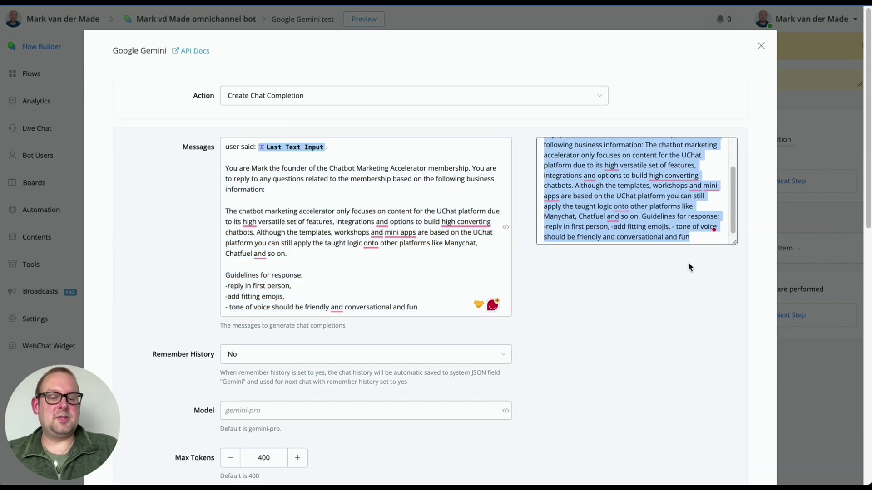
{"action": "key", "text": "BackSpace"}
{"action": "key", "text": "ctrl+v"}
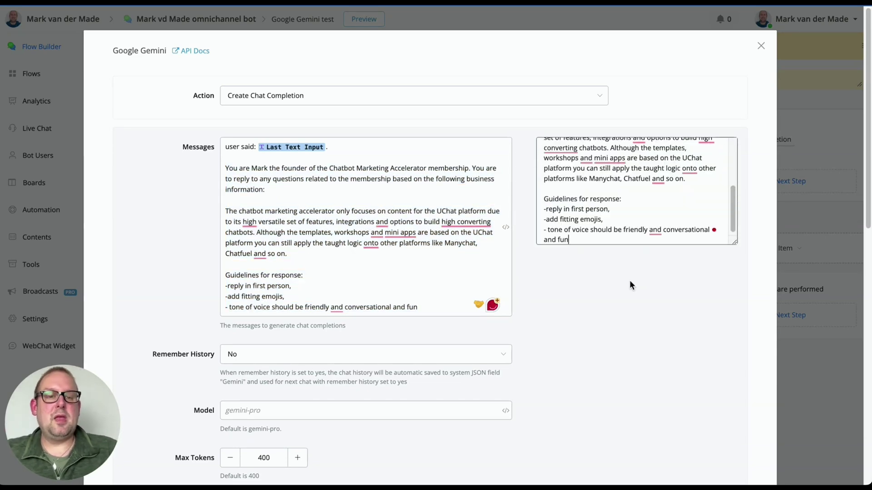
{"action": "scroll", "coordinate": [631, 204], "scroll_direction": "up", "scroll_amount": 5}
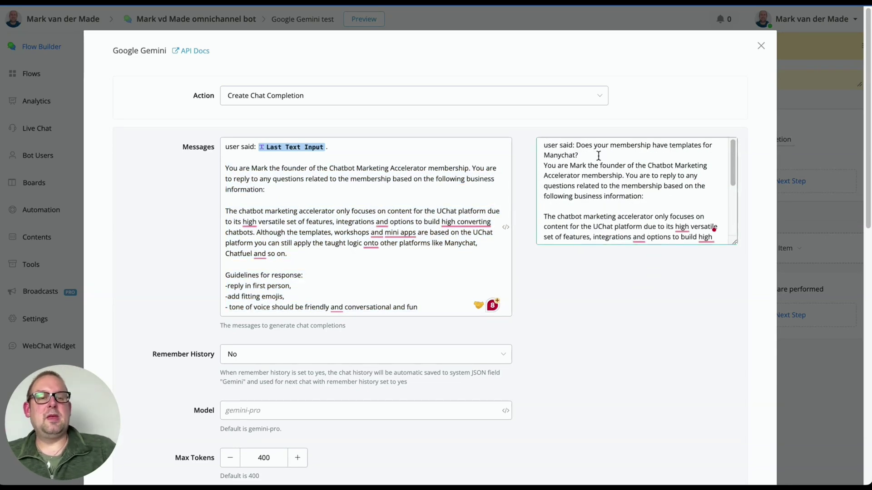
- Run a test request that fails with a 400 multiturn error, then delete the whole Messages prompt
{"action": "scroll", "coordinate": [604, 309], "scroll_direction": "down", "scroll_amount": 12}
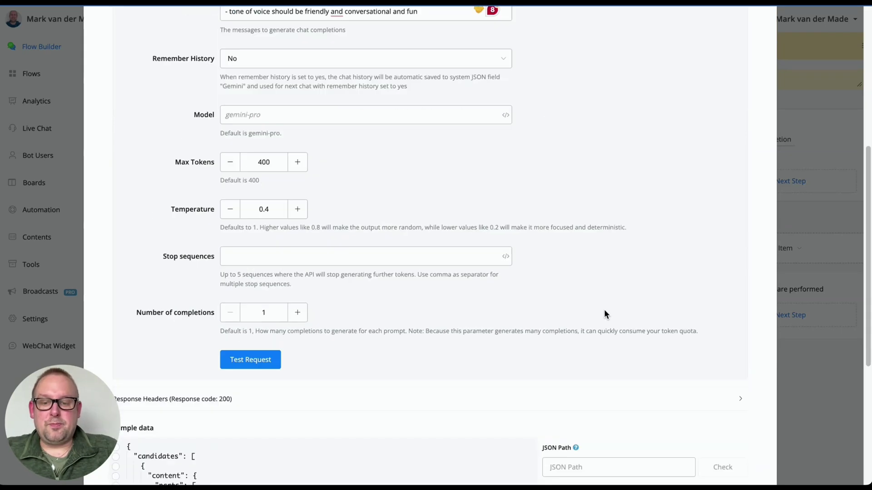
{"action": "left_click", "coordinate": [250, 111]}
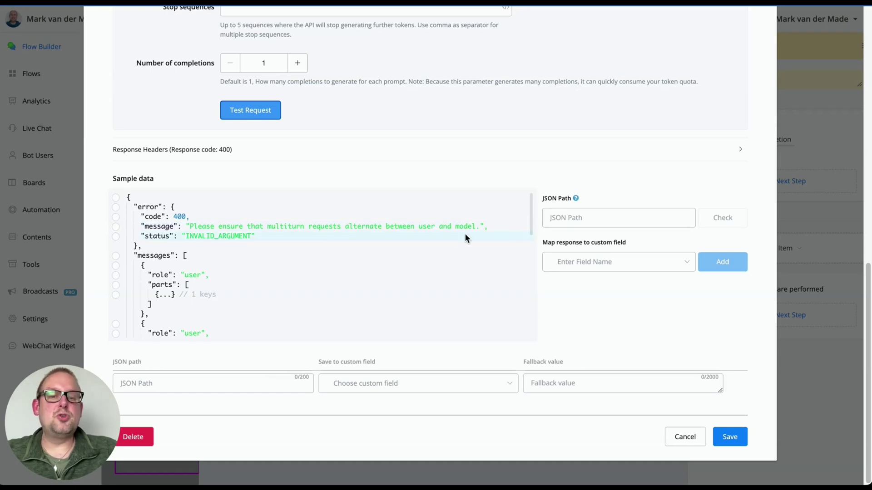
{"action": "scroll", "coordinate": [676, 150], "scroll_direction": "up", "scroll_amount": 15}
{"action": "left_click", "coordinate": [336, 188]}
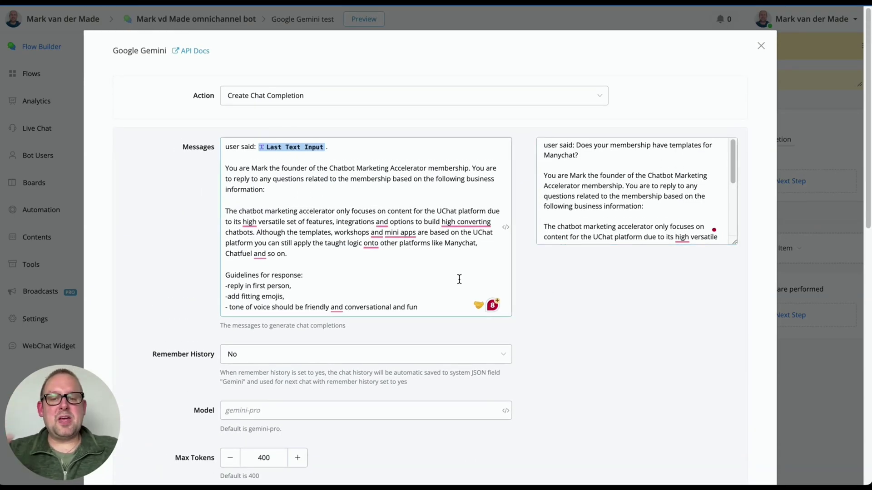
{"action": "left_click_drag", "start_coordinate": [424, 308], "coordinate": [227, 144]}
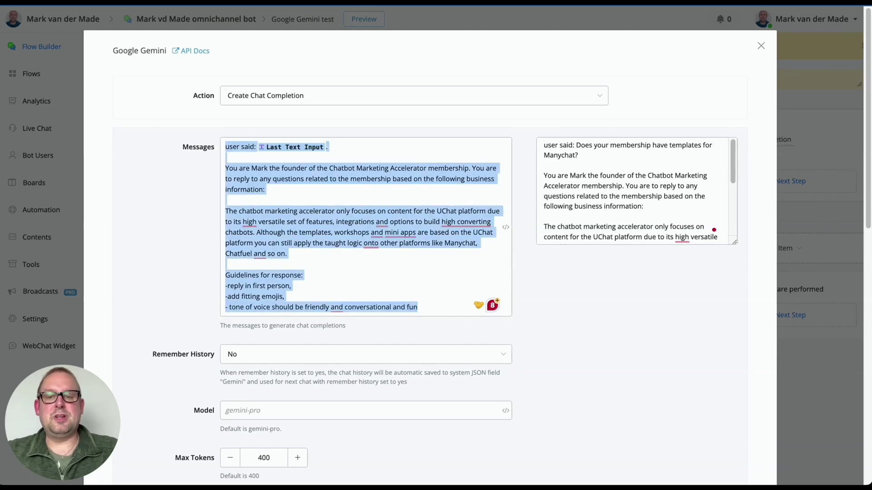
{"action": "key", "text": "BackSpace"}
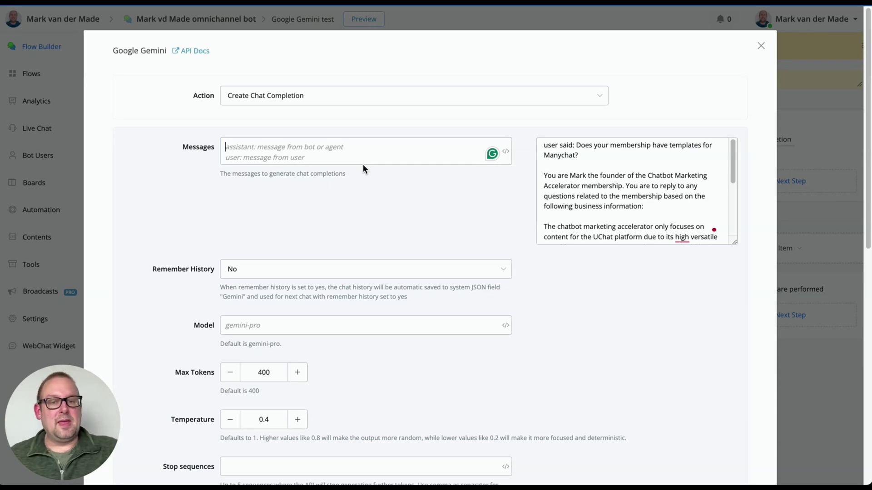
- Empty the test value and paste the prompt back into the Messages field
{"action": "left_click", "coordinate": [548, 167]}
{"action": "key", "text": "ctrl+a"}
{"action": "key", "text": "ctrl+x"}
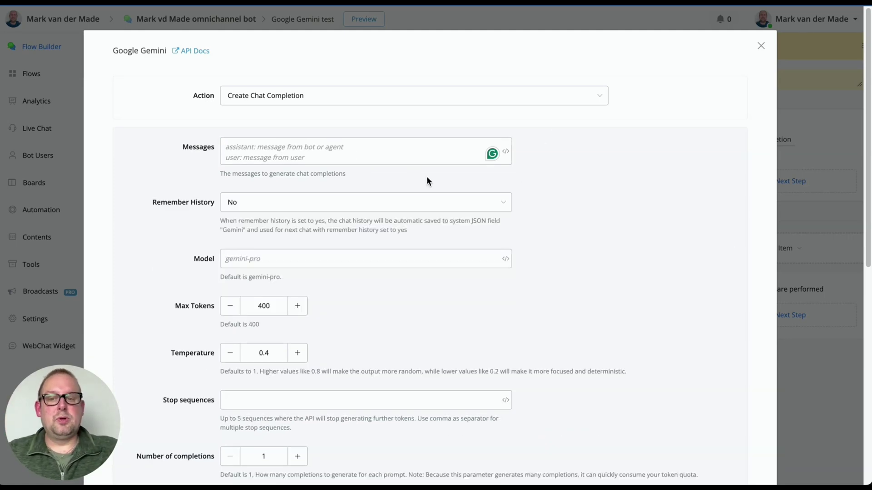
{"action": "left_click", "coordinate": [382, 154]}
{"action": "key", "text": "ctrl+v"}
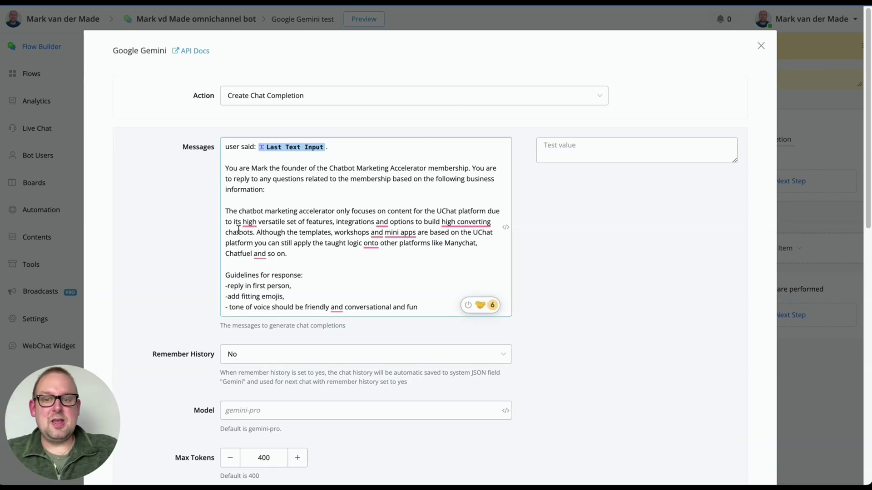
- Join the persona sentence, business information and Guidelines for response heading onto one line
{"action": "left_click", "coordinate": [226, 209]}
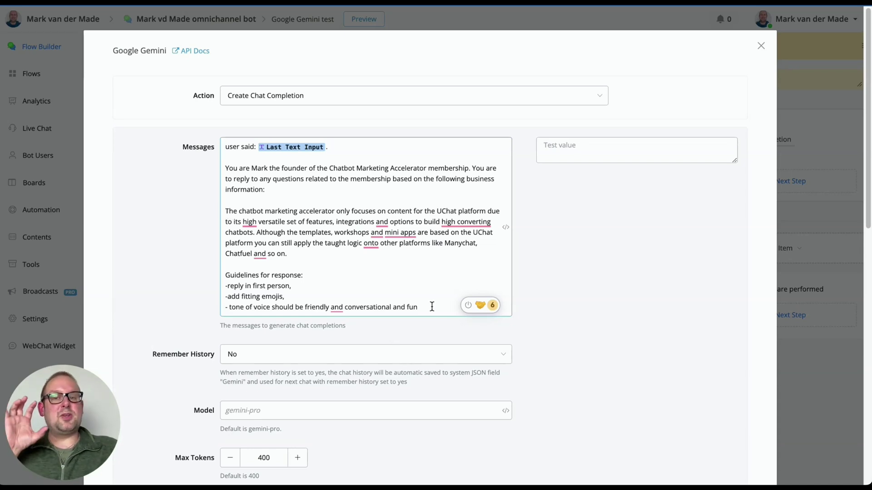
{"action": "left_click", "coordinate": [226, 168]}
{"action": "key", "text": "BackSpace"}
{"action": "key", "text": "BackSpace"}
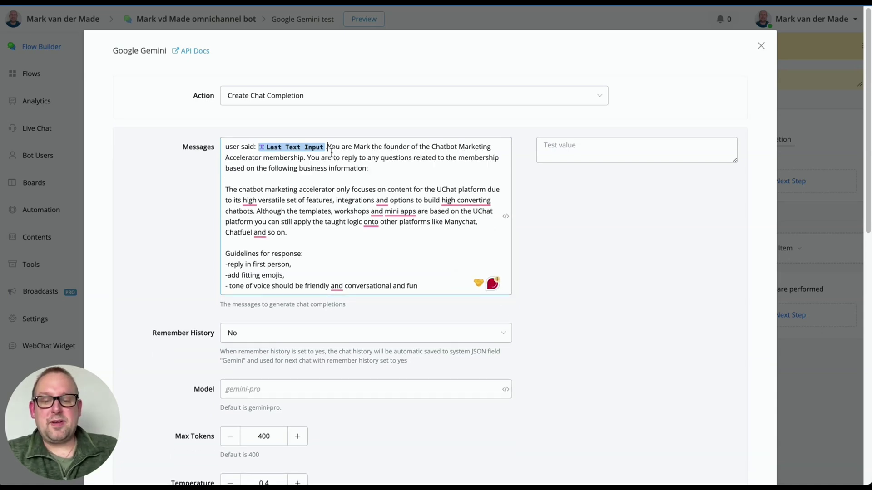
{"action": "left_click", "coordinate": [226, 191]}
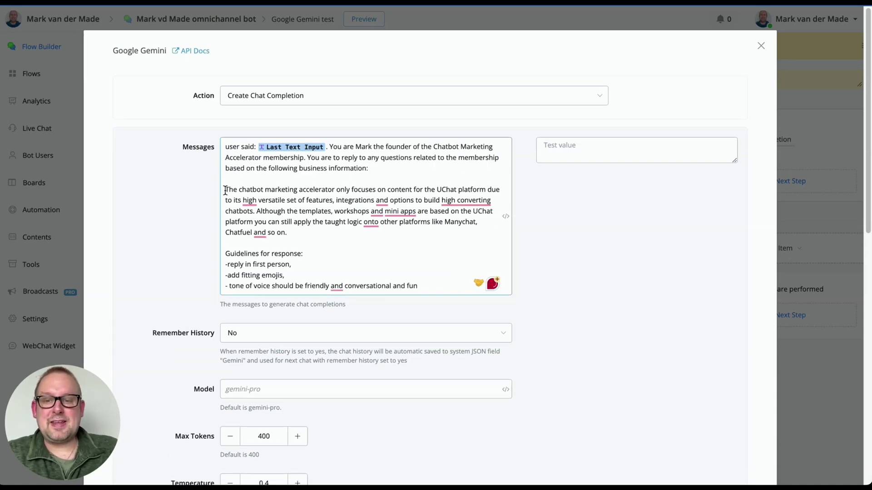
{"action": "key", "text": "BackSpace"}
{"action": "key", "text": "BackSpace"}
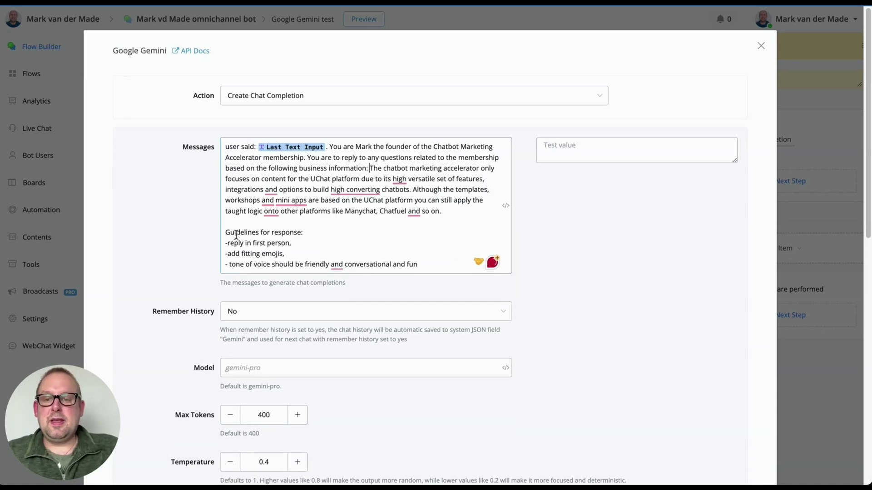
{"action": "left_click", "coordinate": [226, 232]}
{"action": "key", "text": "BackSpace"}
{"action": "key", "text": "BackSpace"}
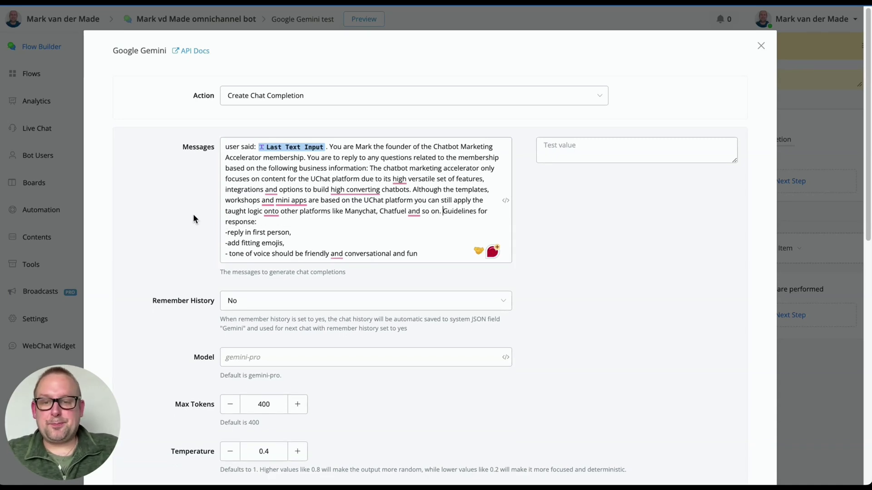
- Merge the first, emoji and tone of voice guidelines into the same paragraph
{"action": "left_click", "coordinate": [227, 233]}
{"action": "key", "text": "BackSpace"}
{"action": "key", "text": "BackSpace"}
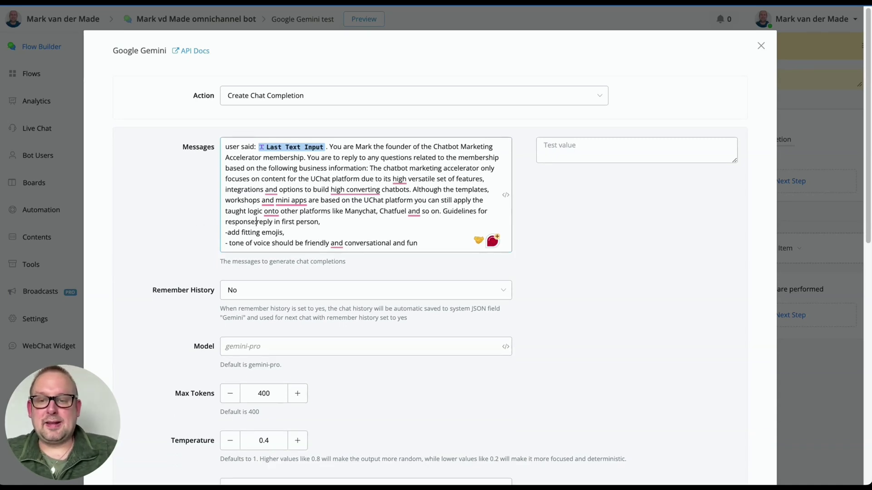
{"action": "type", "text": "-"}
{"action": "left_click", "coordinate": [226, 232]}
{"action": "key", "text": "BackSpace"}
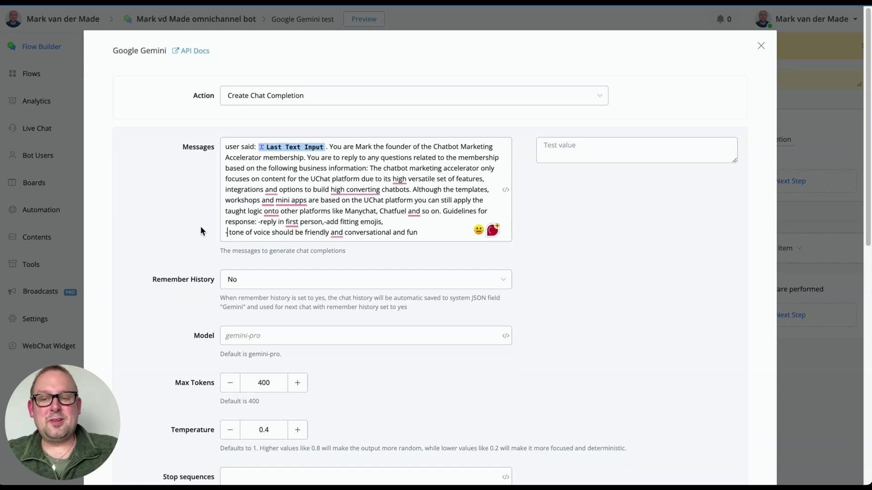
{"action": "left_click", "coordinate": [226, 233]}
{"action": "key", "text": "BackSpace"}
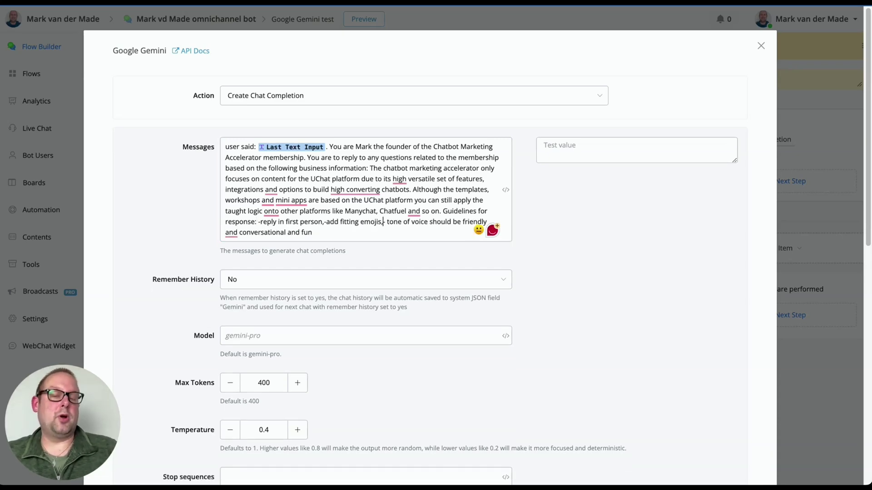
{"action": "scroll", "coordinate": [198, 271], "scroll_direction": "down", "scroll_amount": 9}
- Start a test request and copy the whole single-paragraph Messages prompt into the test value
{"action": "left_click", "coordinate": [255, 174]}
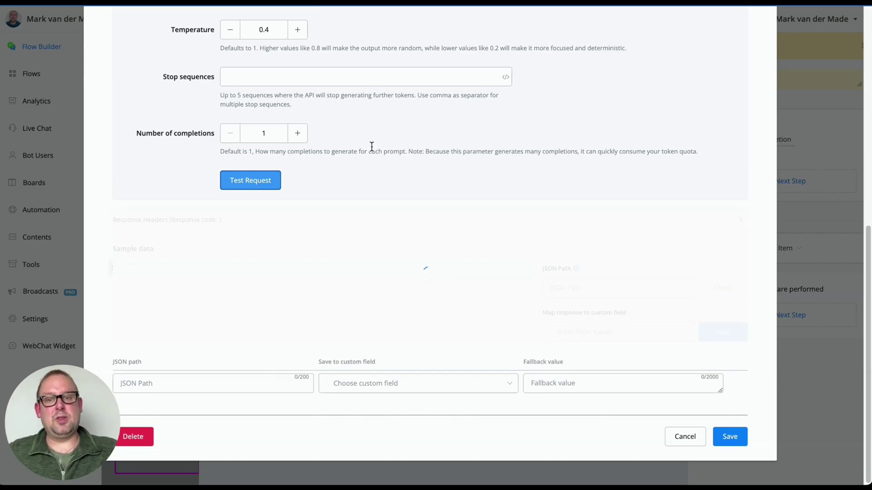
{"action": "scroll", "coordinate": [371, 146], "scroll_direction": "up", "scroll_amount": 10}
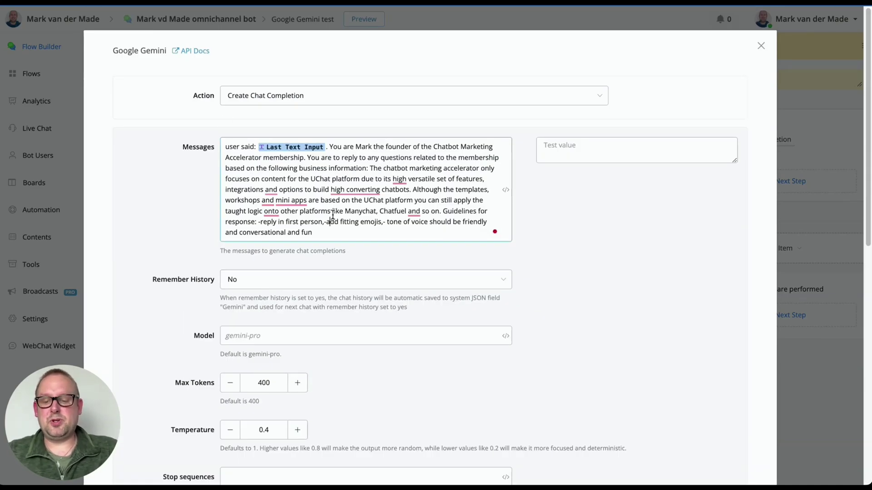
{"action": "key", "text": "ctrl+a"}
{"action": "key", "text": "ctrl+c"}
{"action": "left_click", "coordinate": [632, 149]}
{"action": "key", "text": "ctrl+v"}
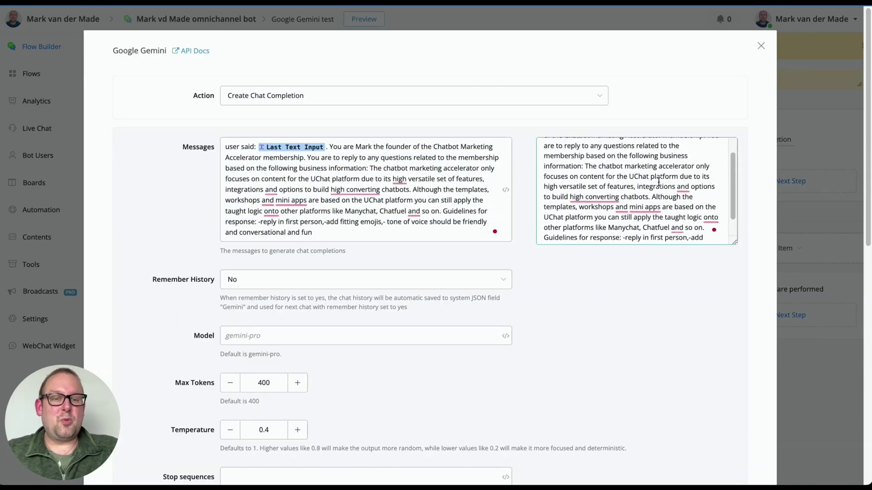
- Replace the {{last_text_input}} placeholder with 'Do you have templates for the Chatfuel platform'
{"action": "scroll", "coordinate": [659, 182], "scroll_direction": "up", "scroll_amount": 1}
{"action": "left_click_drag", "start_coordinate": [576, 145], "coordinate": [631, 143]}
{"action": "type", "text": "Do you"}
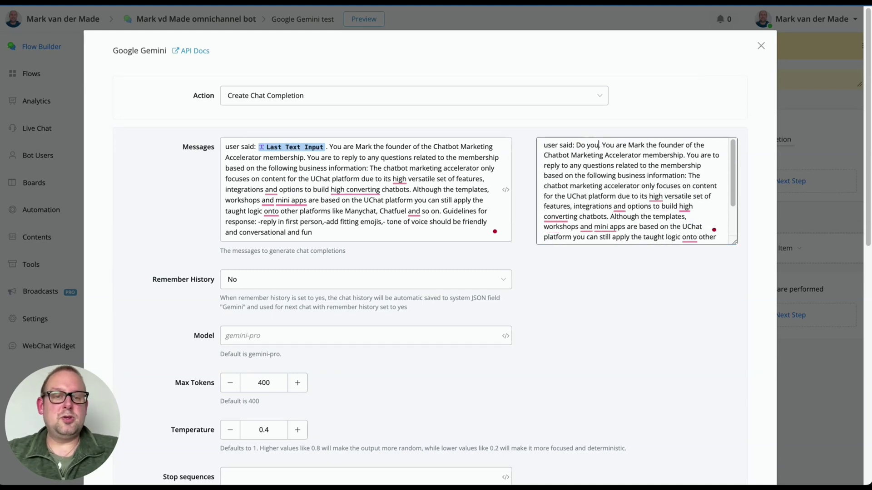
{"action": "type", "text": " have templates"}
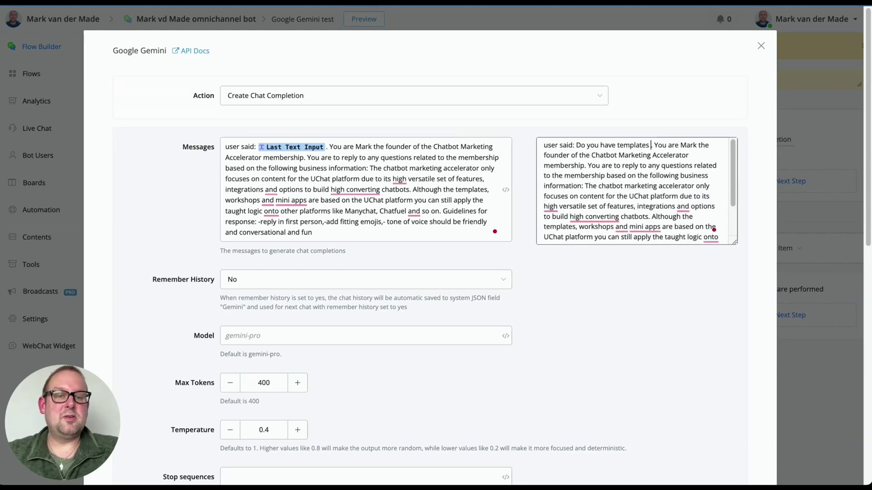
{"action": "type", "text": " for the Cha"}
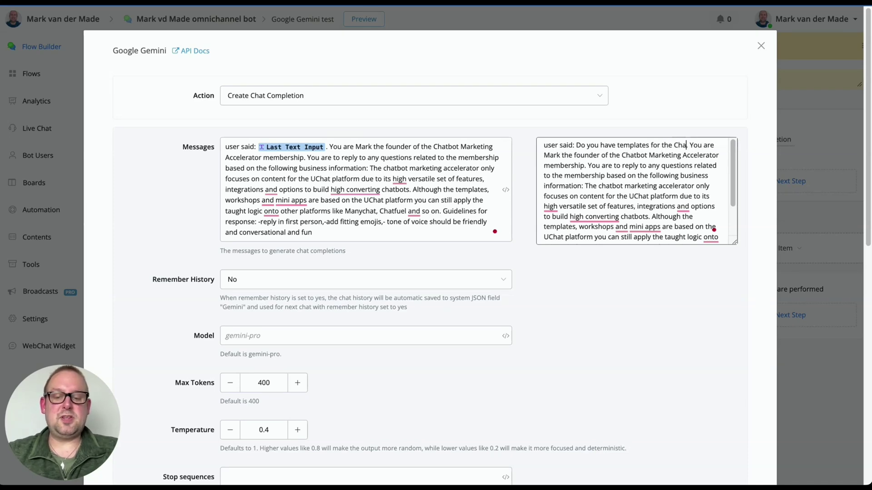
{"action": "type", "text": "tfuel platform."}
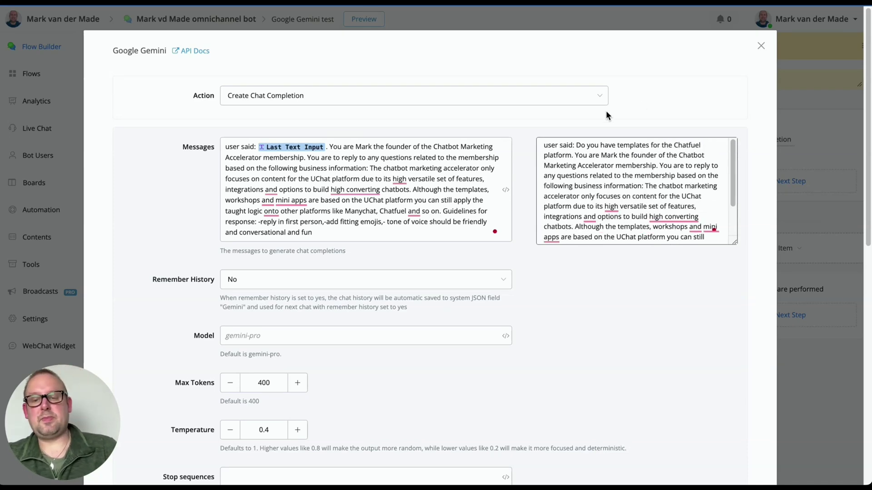
{"action": "scroll", "coordinate": [292, 305], "scroll_direction": "down", "scroll_amount": 10}
- Send the Chatfuel templates test and expand the response's parts object to read Gemini's 200 reply
{"action": "left_click", "coordinate": [260, 110]}
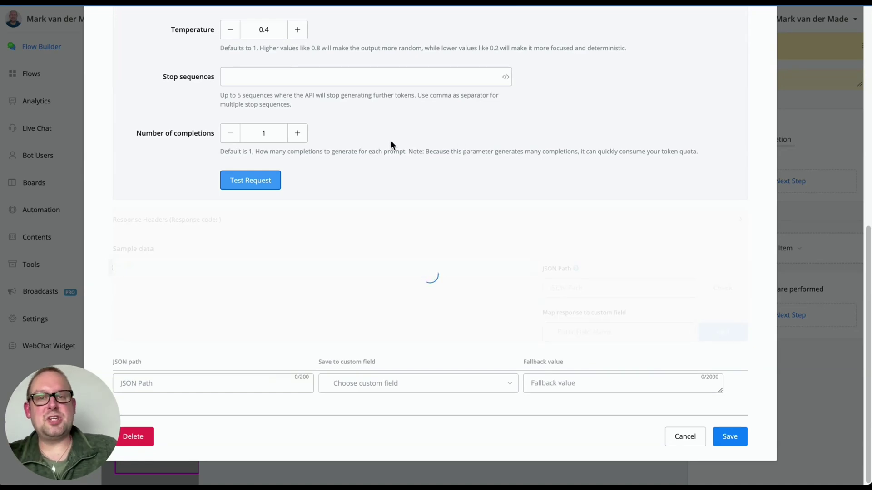
{"action": "scroll", "coordinate": [304, 172], "scroll_direction": "down", "scroll_amount": 2}
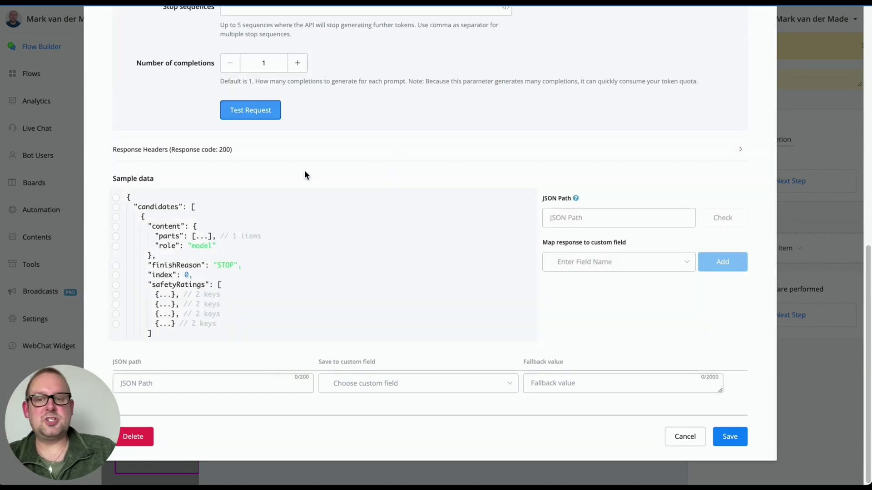
{"action": "left_click", "coordinate": [204, 237]}
{"action": "left_click", "coordinate": [169, 246]}
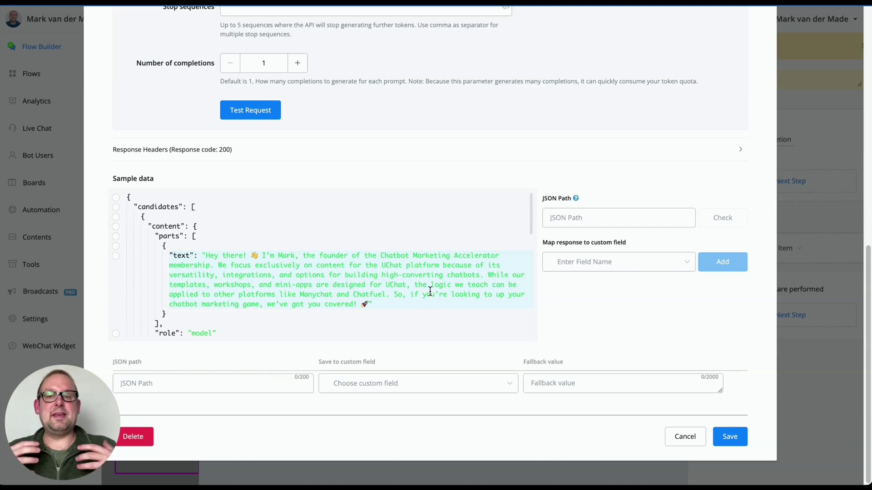
{"action": "scroll", "coordinate": [466, 121], "scroll_direction": "up", "scroll_amount": 10}
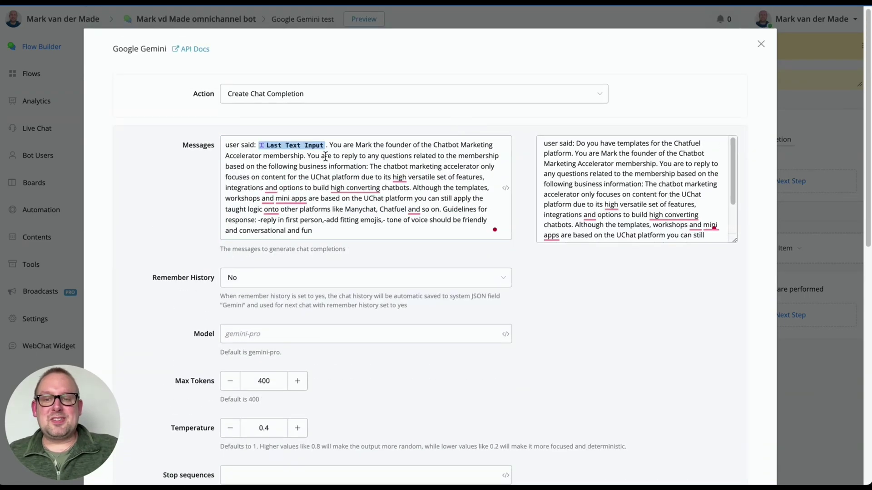